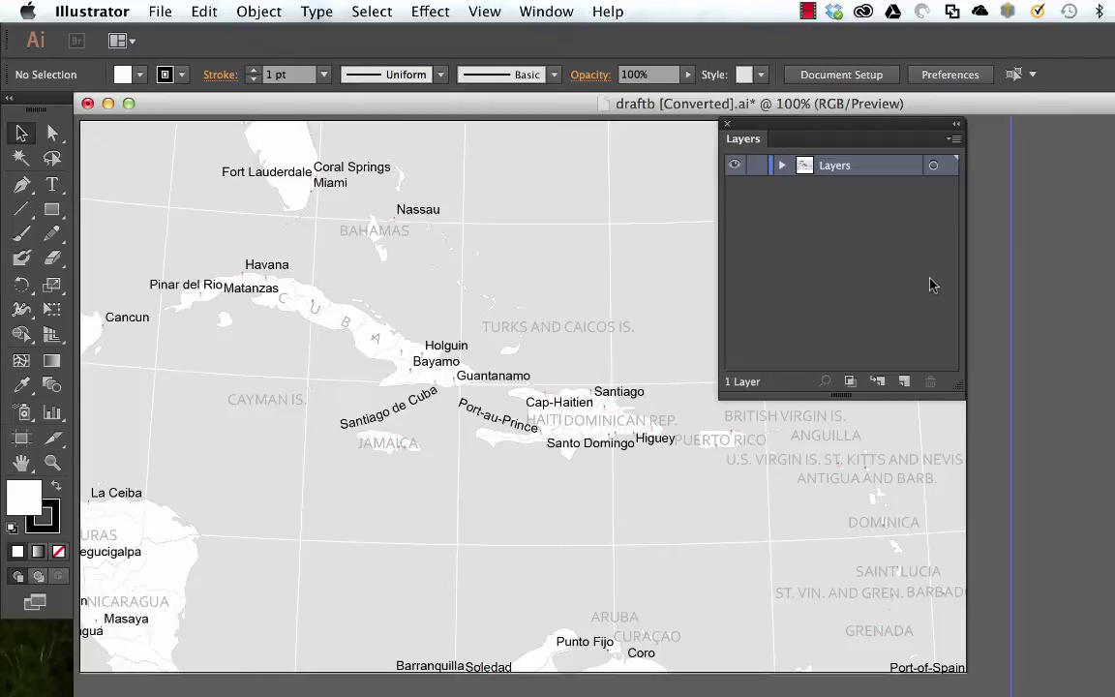
# Step: Close the converted draftb document without saving its changes
pyautogui.press('super+w')
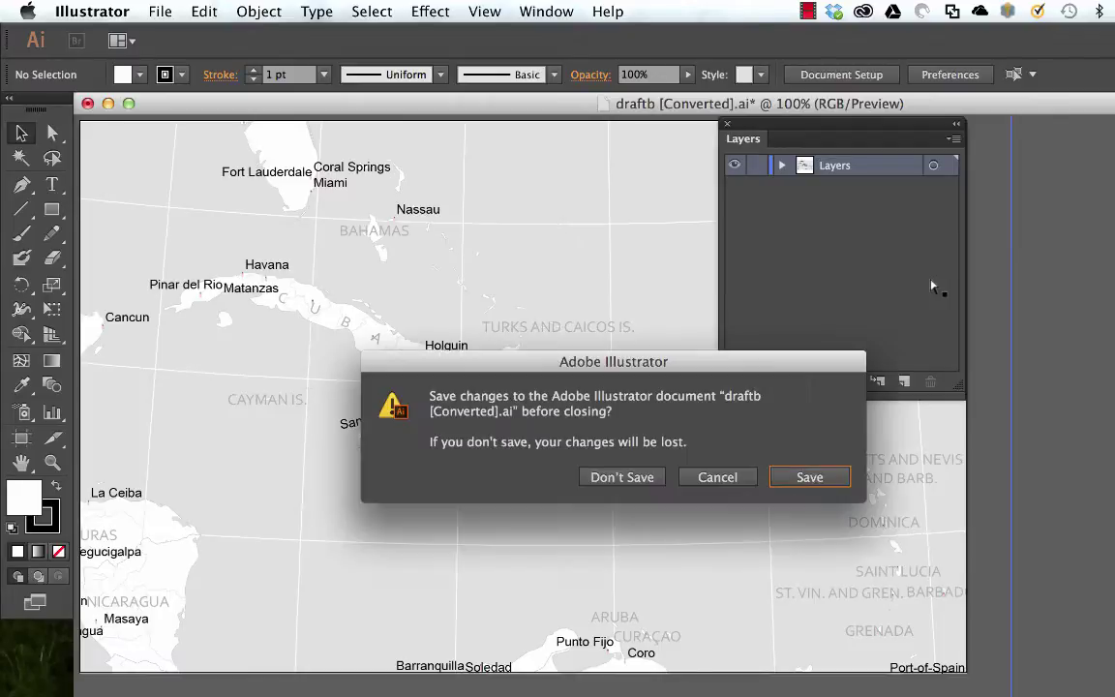
pyautogui.click(622, 477)
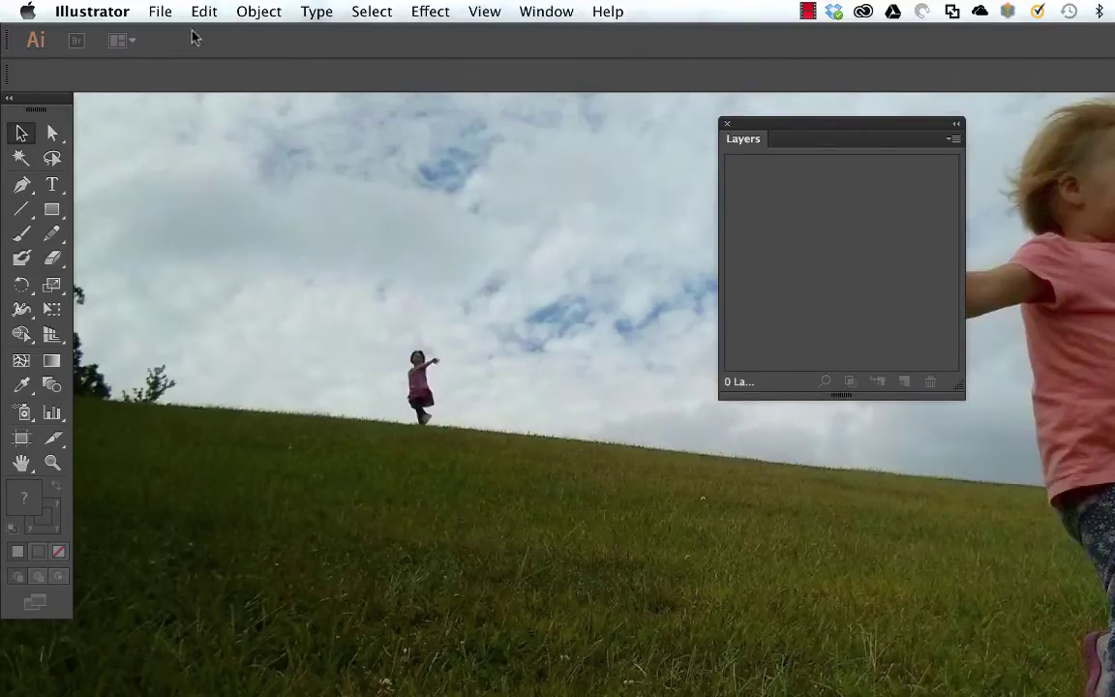
# Step: Open draftb.ai from the Carribean folder without updating its legacy text, check the map, and close it again
pyautogui.click(160, 17)
pyautogui.moveTo(175, 97)
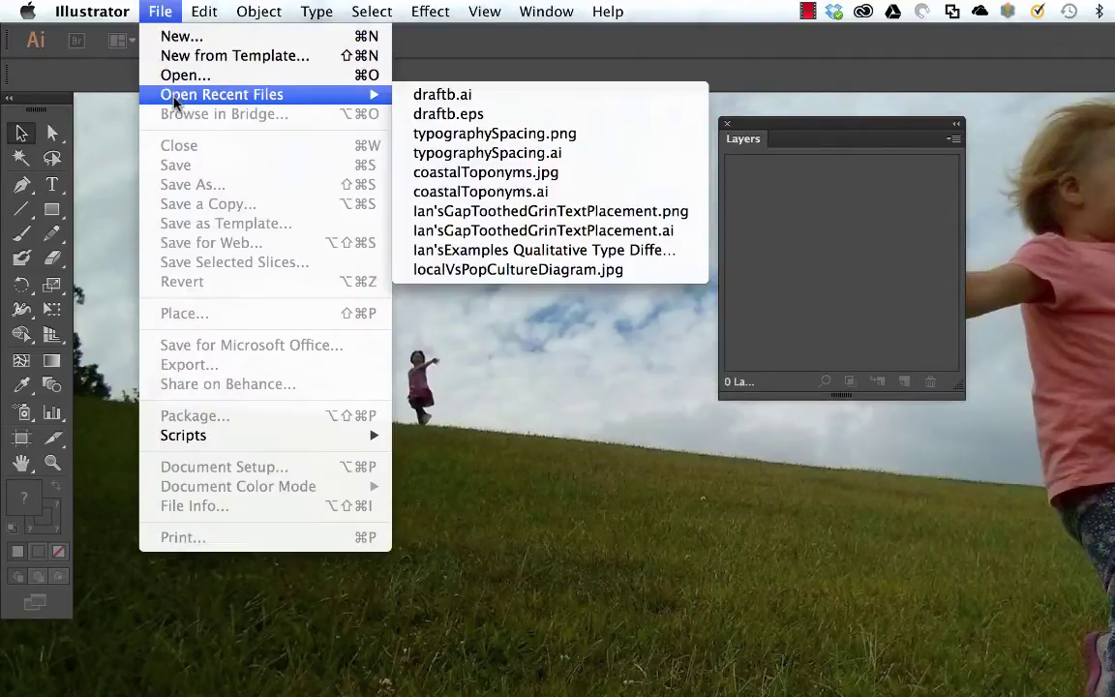
pyautogui.click(237, 78)
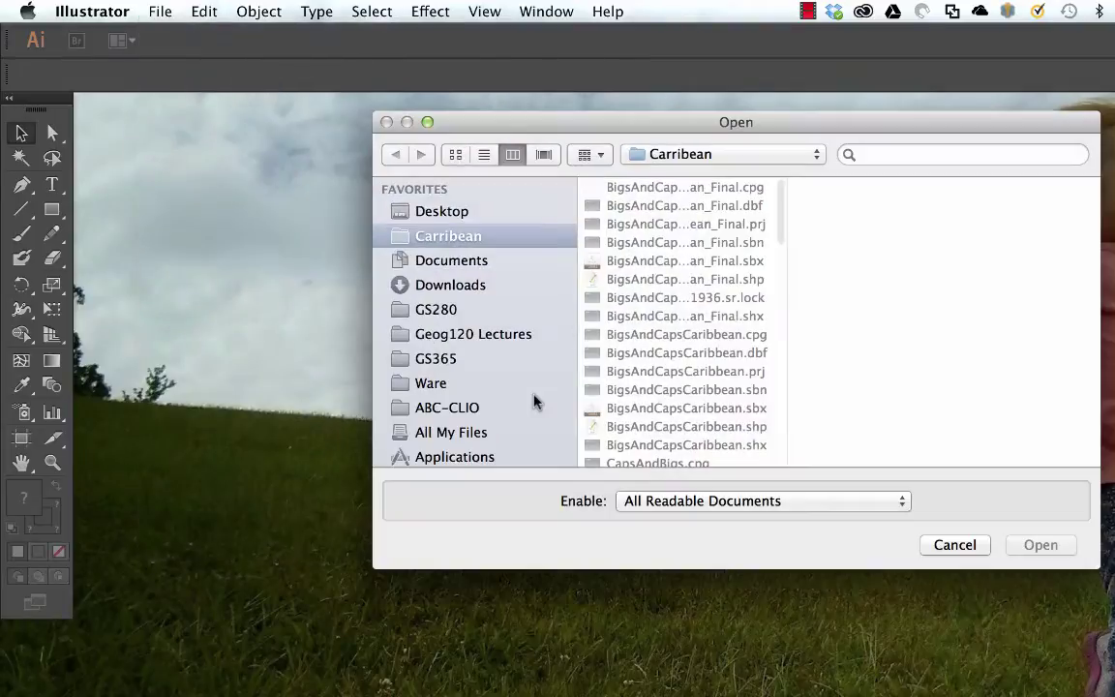
pyautogui.scroll(-12, 641, 398)
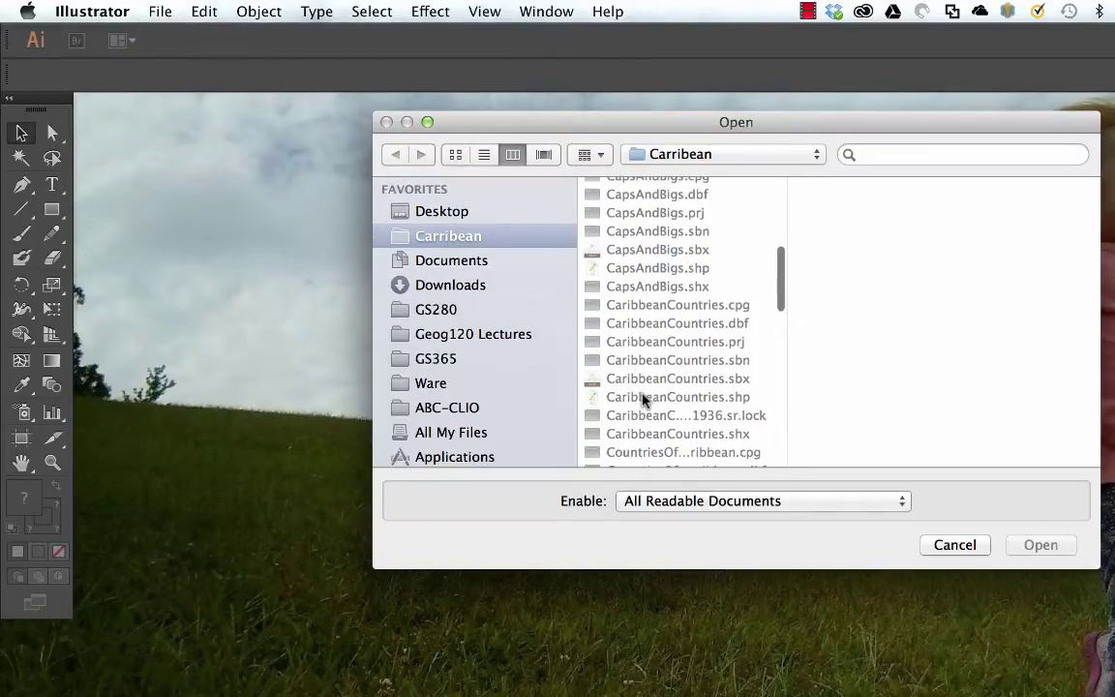
pyautogui.scroll(-8, 641, 398)
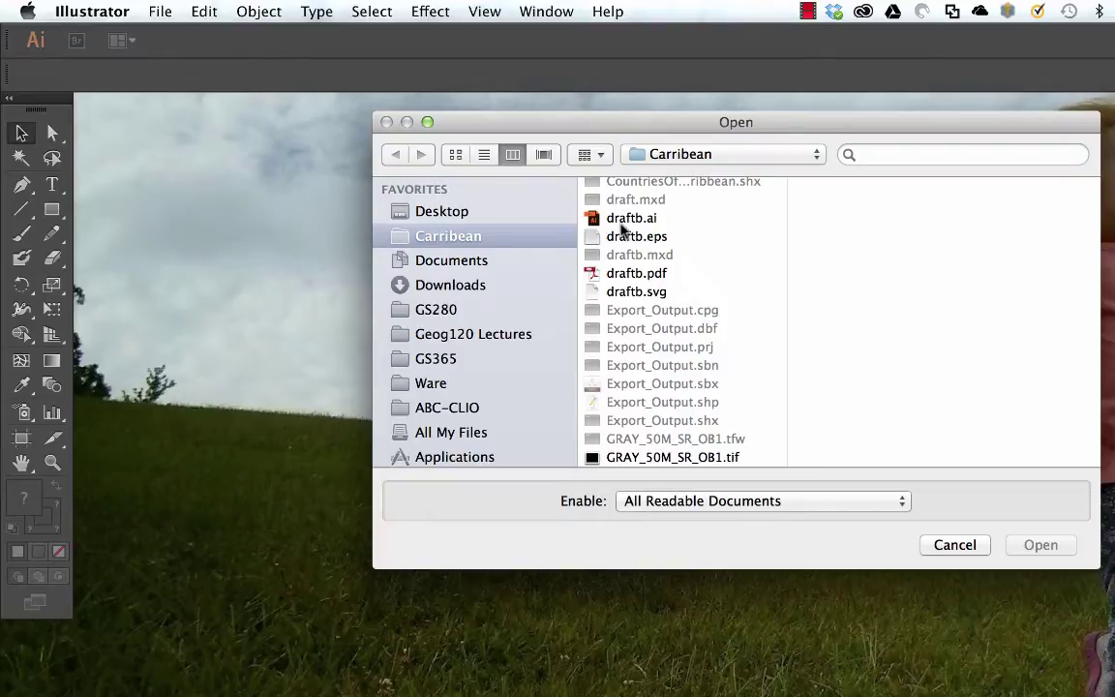
pyautogui.click(634, 218)
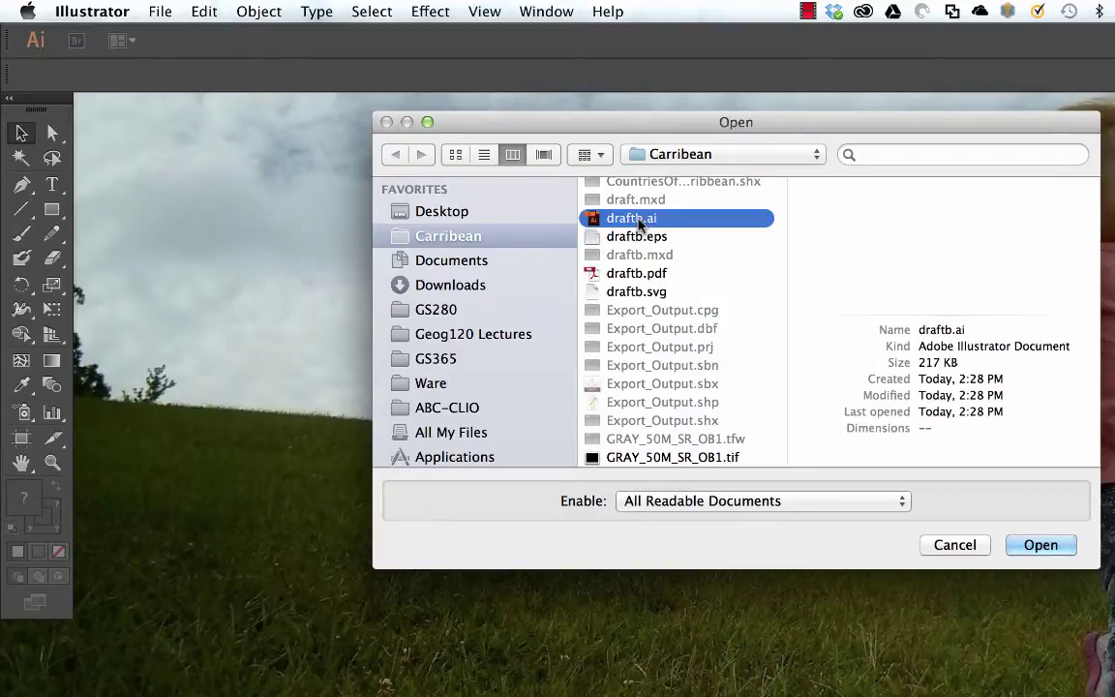
pyautogui.doubleClick(707, 224)
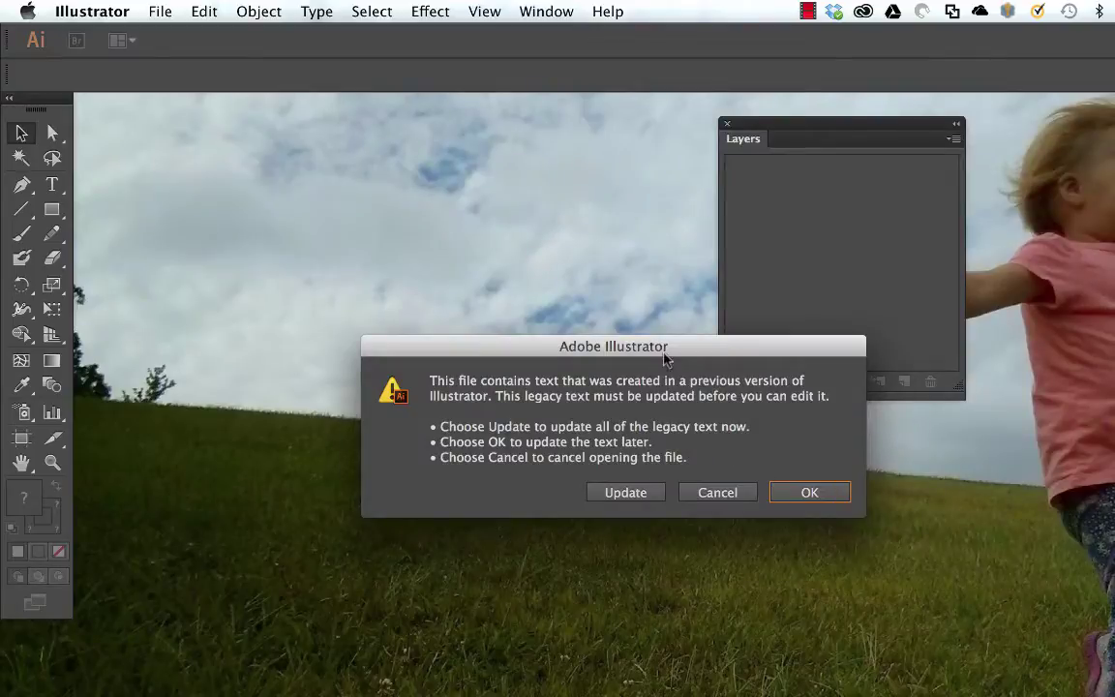
pyautogui.moveTo(652, 346); pyautogui.dragTo(440, 36)
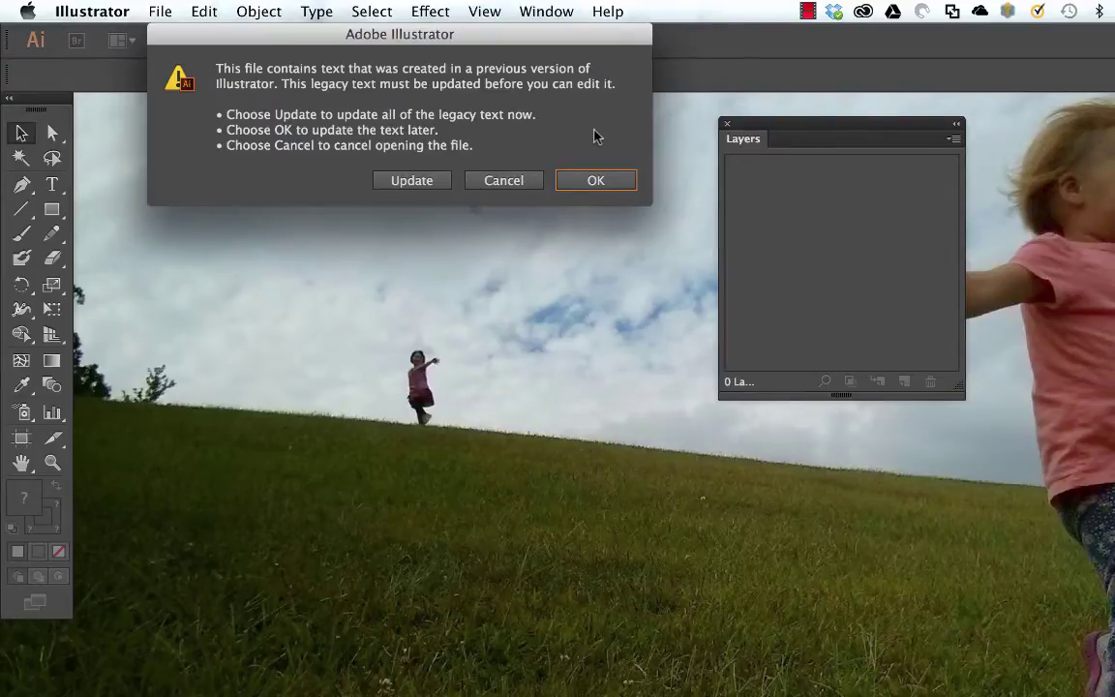
pyautogui.click(623, 184)
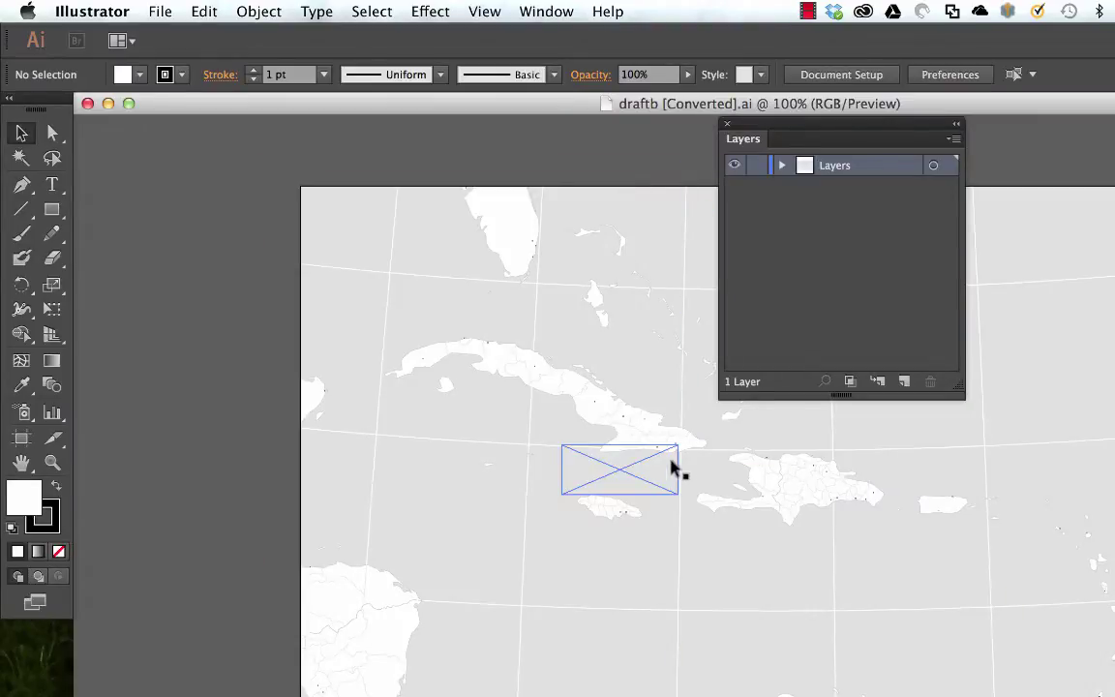
pyautogui.click(638, 468)
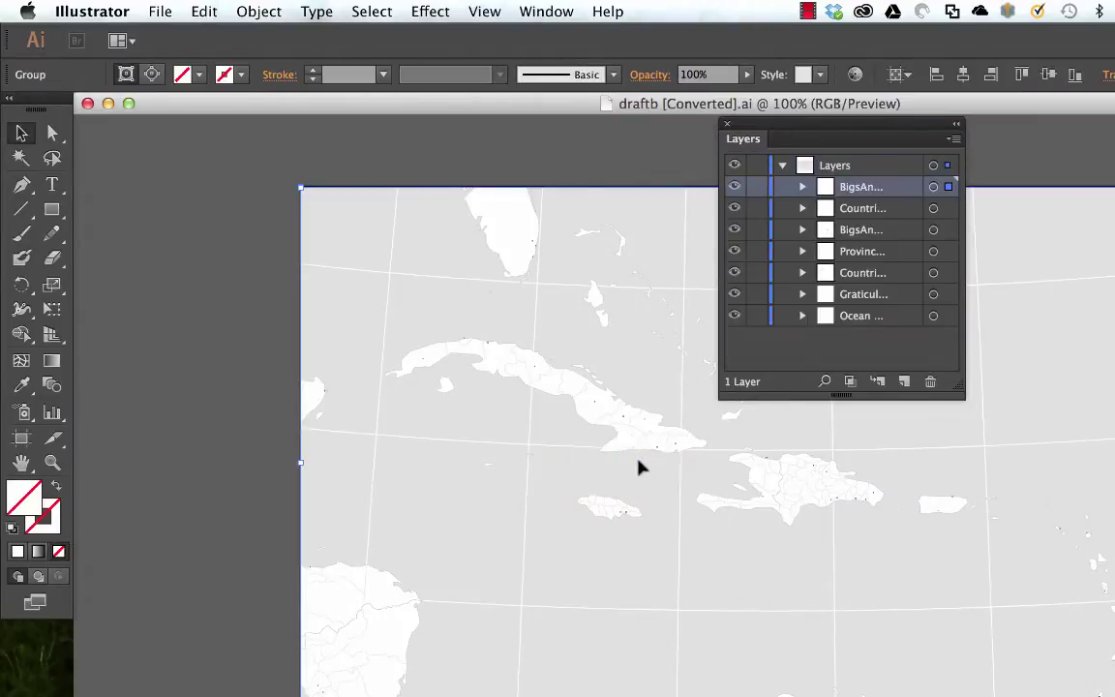
pyautogui.click(88, 104)
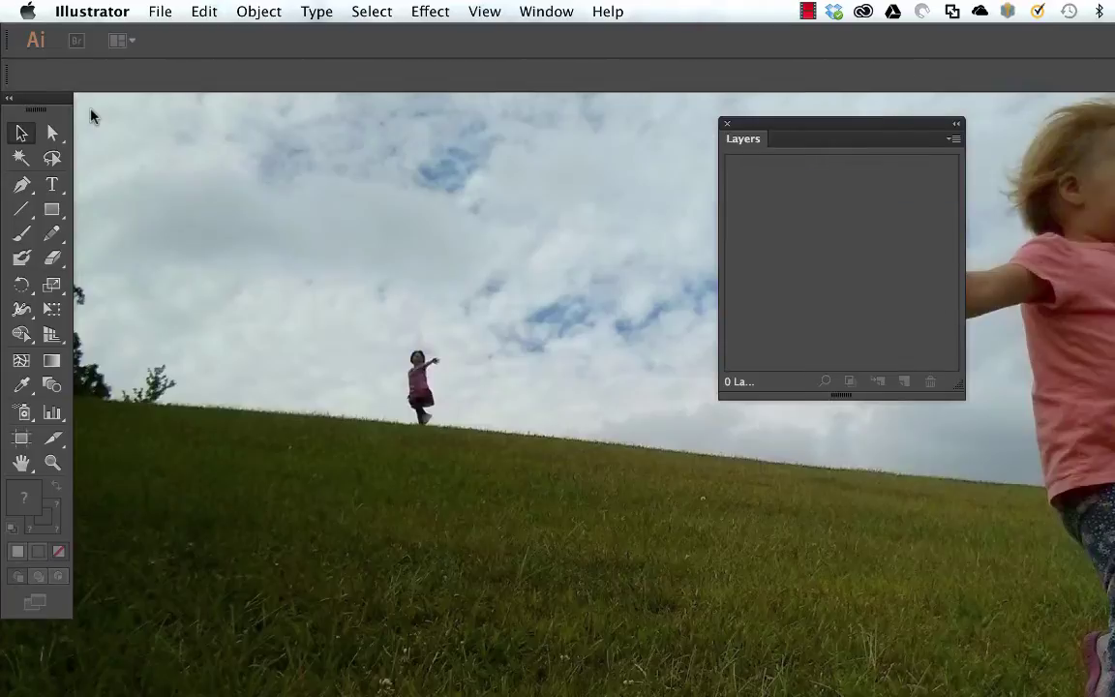
# Step: Open draftb.ai from the Carribean folder and update all of its legacy text
pyautogui.click(160, 10)
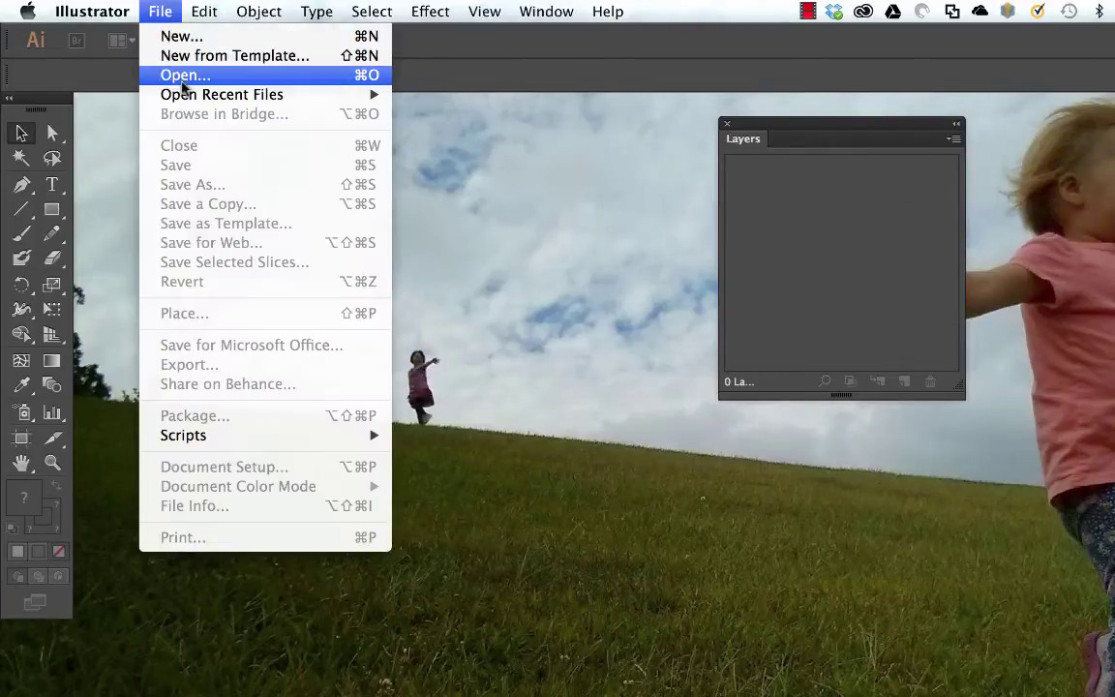
pyautogui.click(179, 77)
pyautogui.scroll(-5, 620, 358)
pyautogui.scroll(-4, 624, 372)
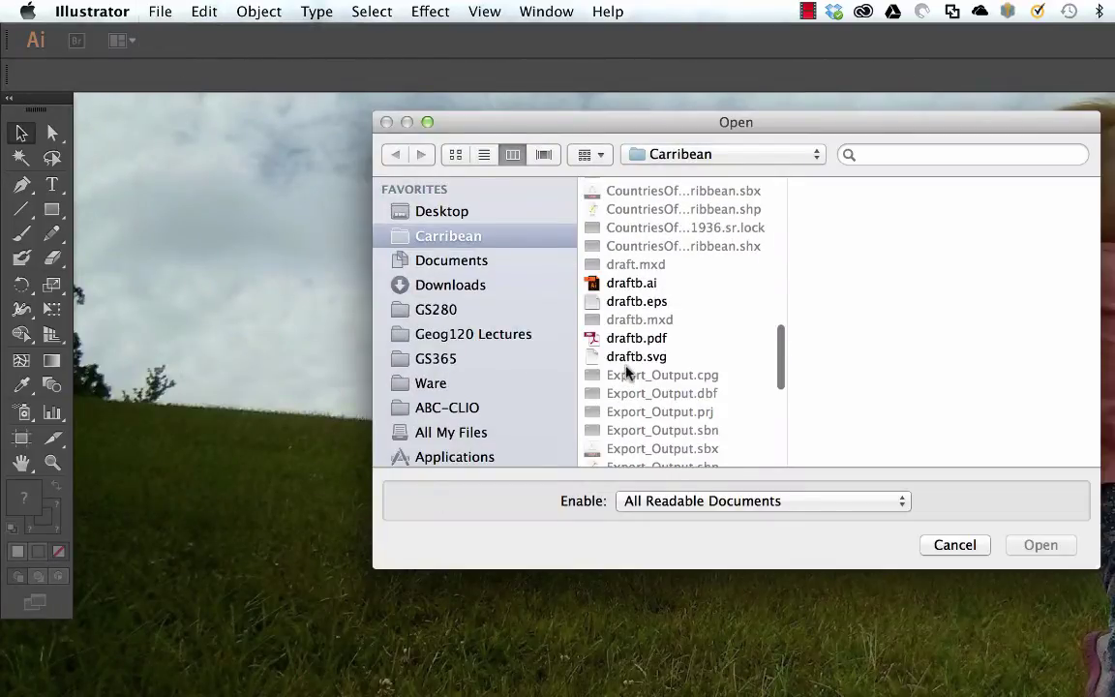
pyautogui.doubleClick(624, 281)
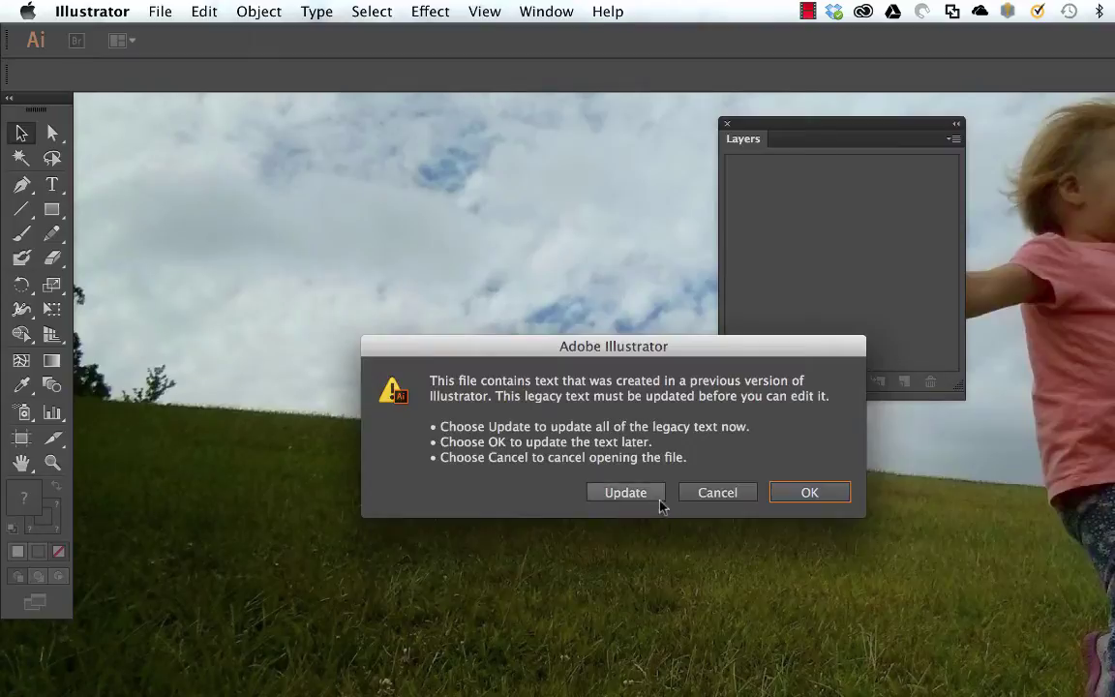
pyautogui.moveTo(597, 366); pyautogui.dragTo(356, 155)
pyautogui.click(390, 281)
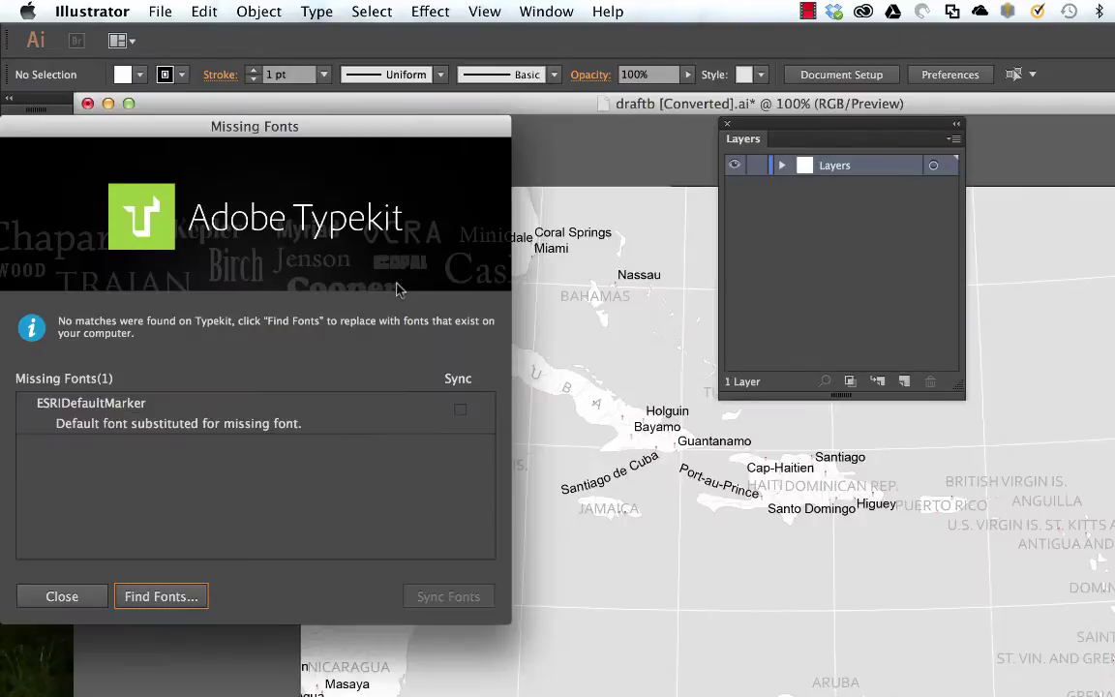
# Step: Review the missing ESRIDefaultMarker font and dismiss the missing fonts notice without replacing it
pyautogui.moveTo(208, 133); pyautogui.dragTo(317, 9)
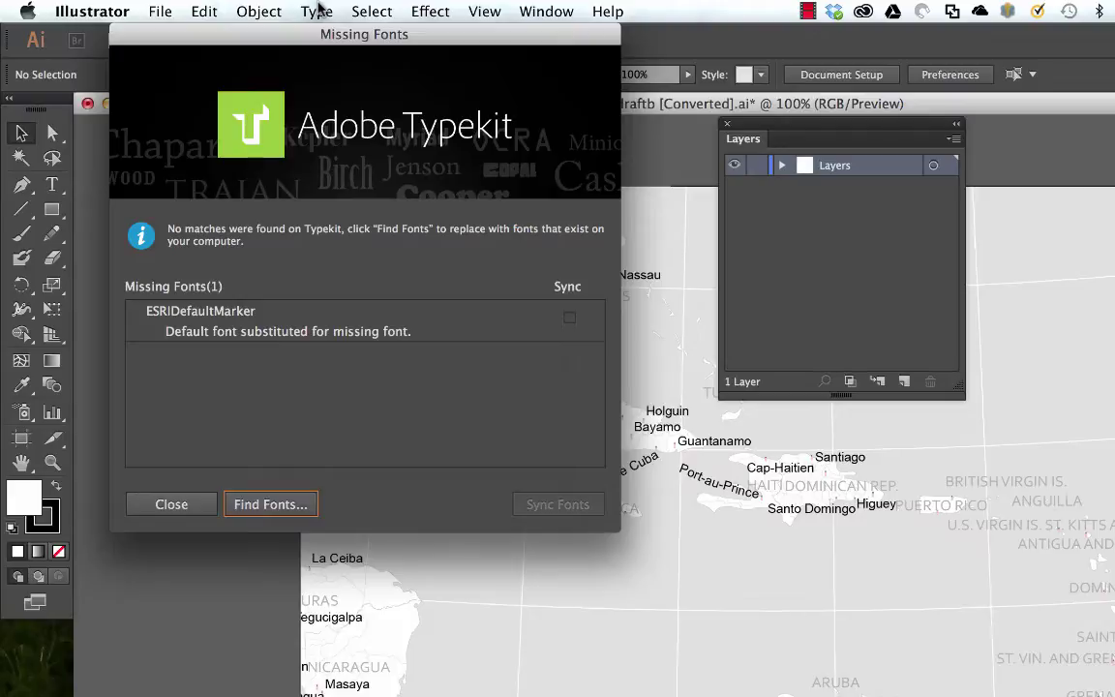
pyautogui.click(295, 337)
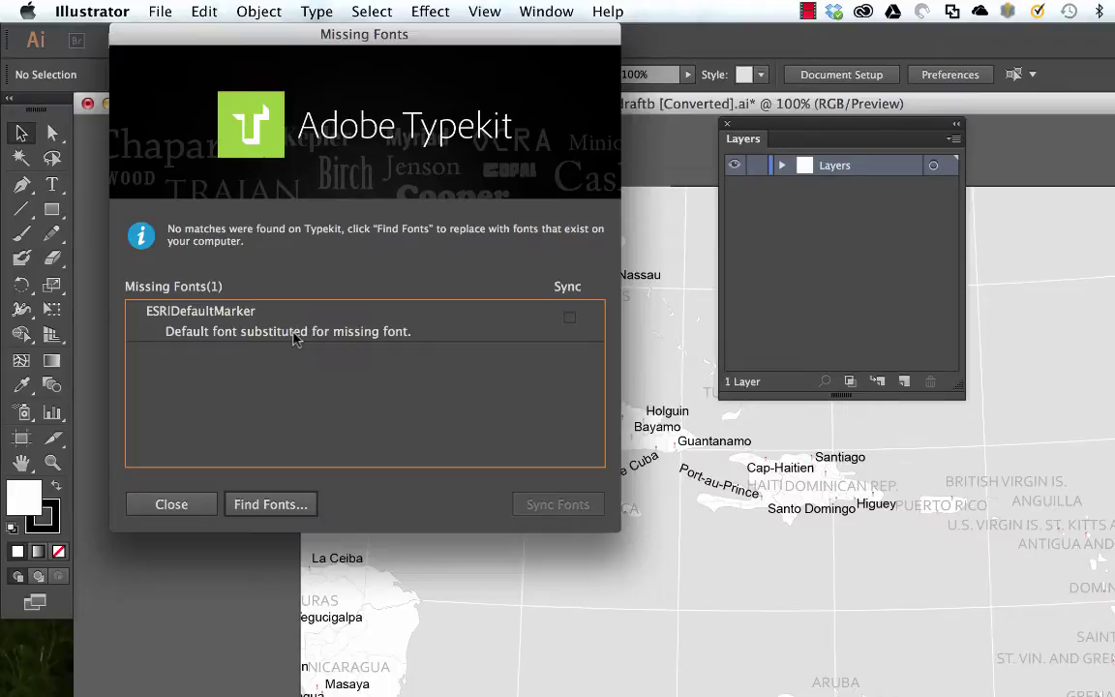
pyautogui.click(169, 502)
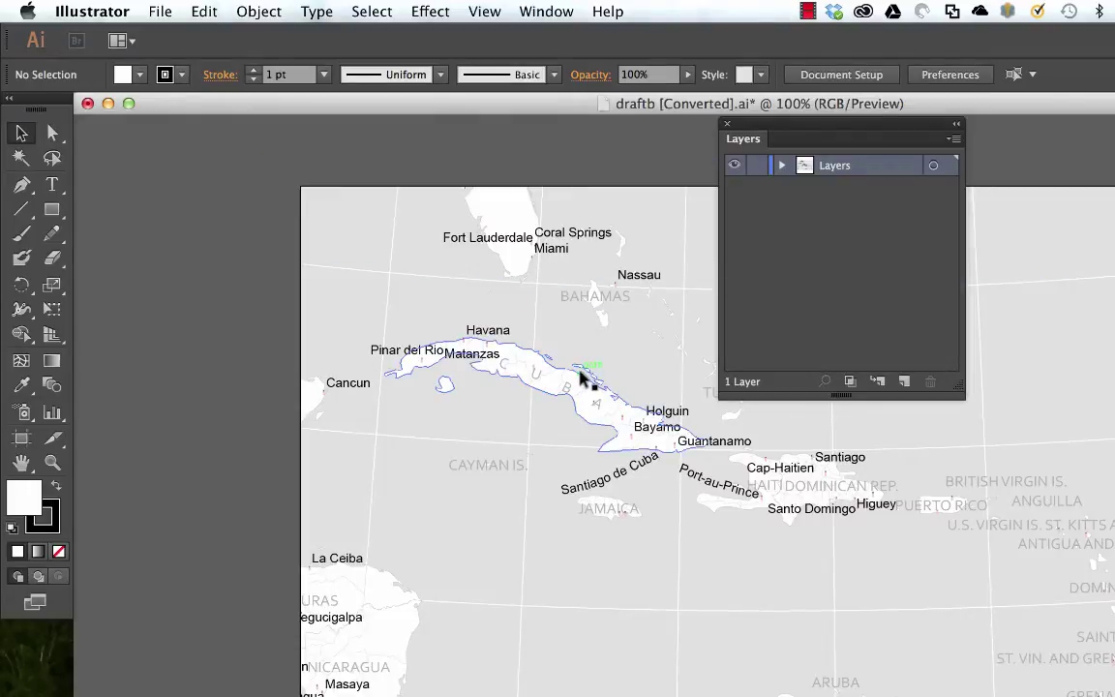
# Step: Rename the top-level layer as Map
pyautogui.moveTo(579, 369); pyautogui.dragTo(333, 295)
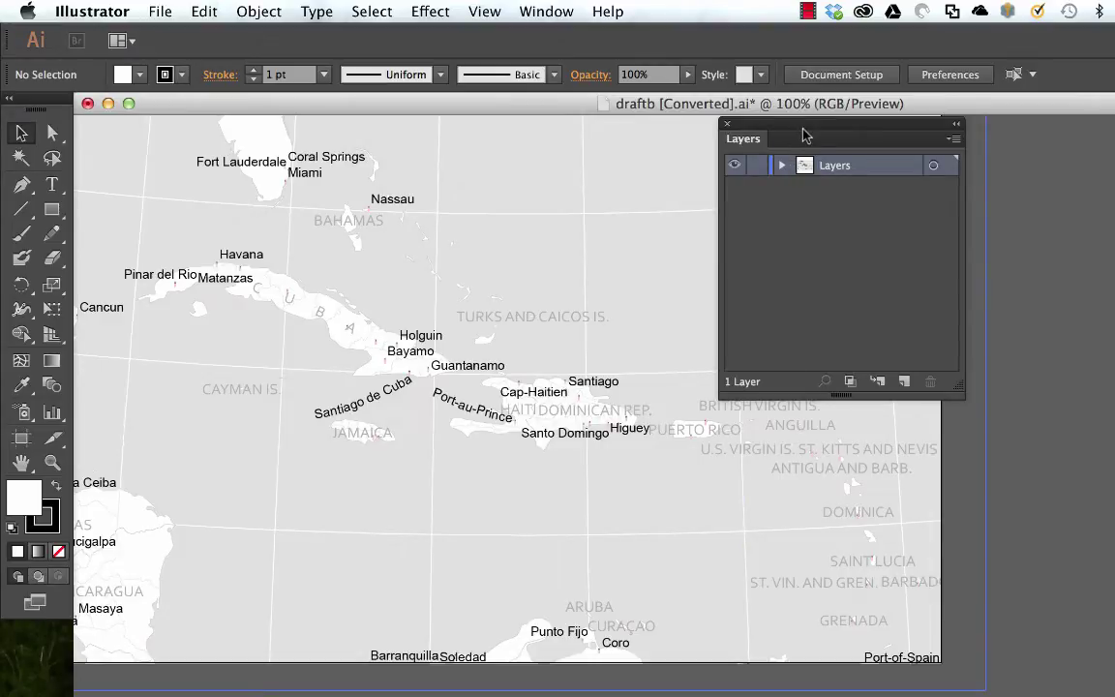
pyautogui.moveTo(453, 319); pyautogui.dragTo(532, 364)
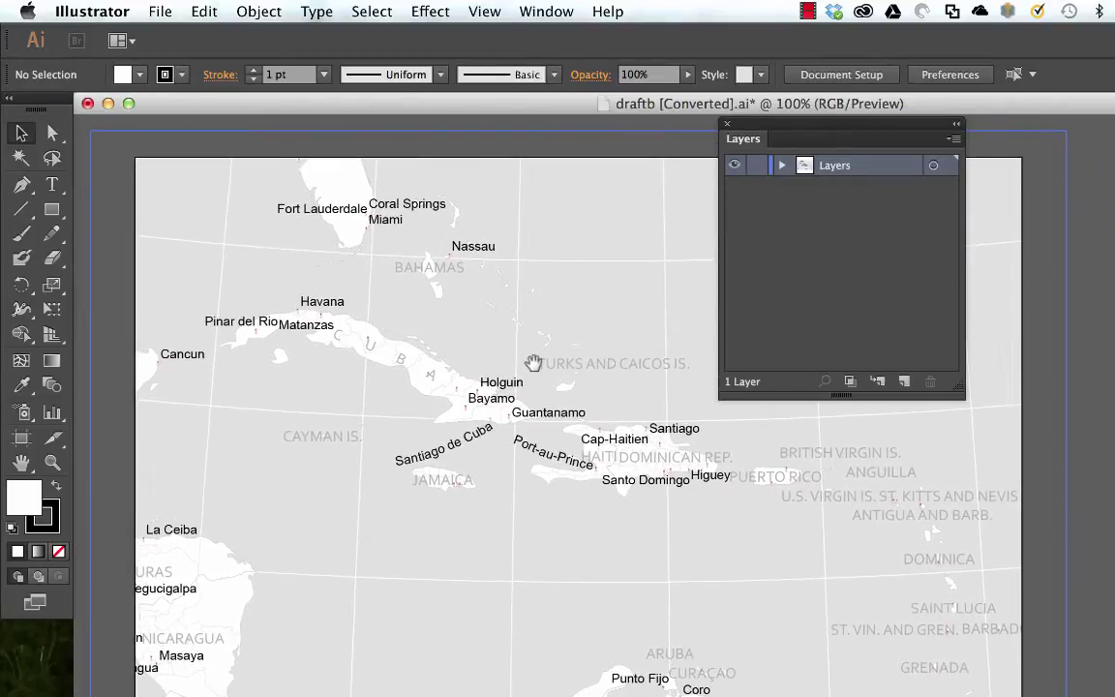
pyautogui.doubleClick(828, 167)
pyautogui.write('Map')
pyautogui.press('Return')
# Step: Expand the Map layer and widen the layer list to review the full sublayer names
pyautogui.click(778, 165)
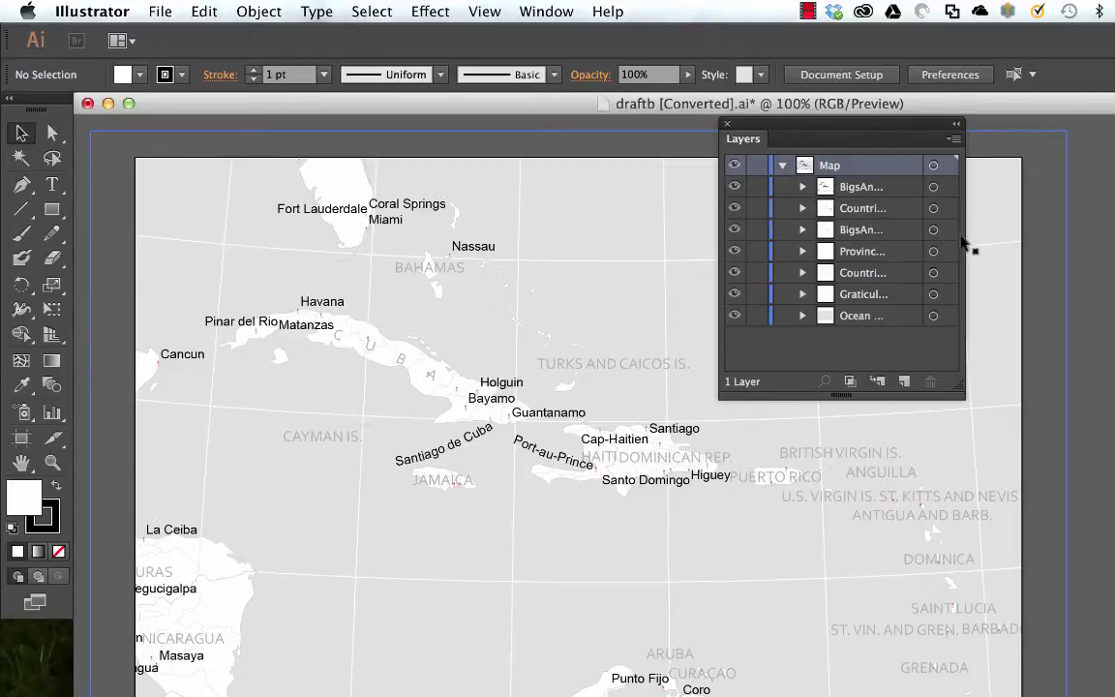
pyautogui.moveTo(962, 402); pyautogui.dragTo(1092, 394)
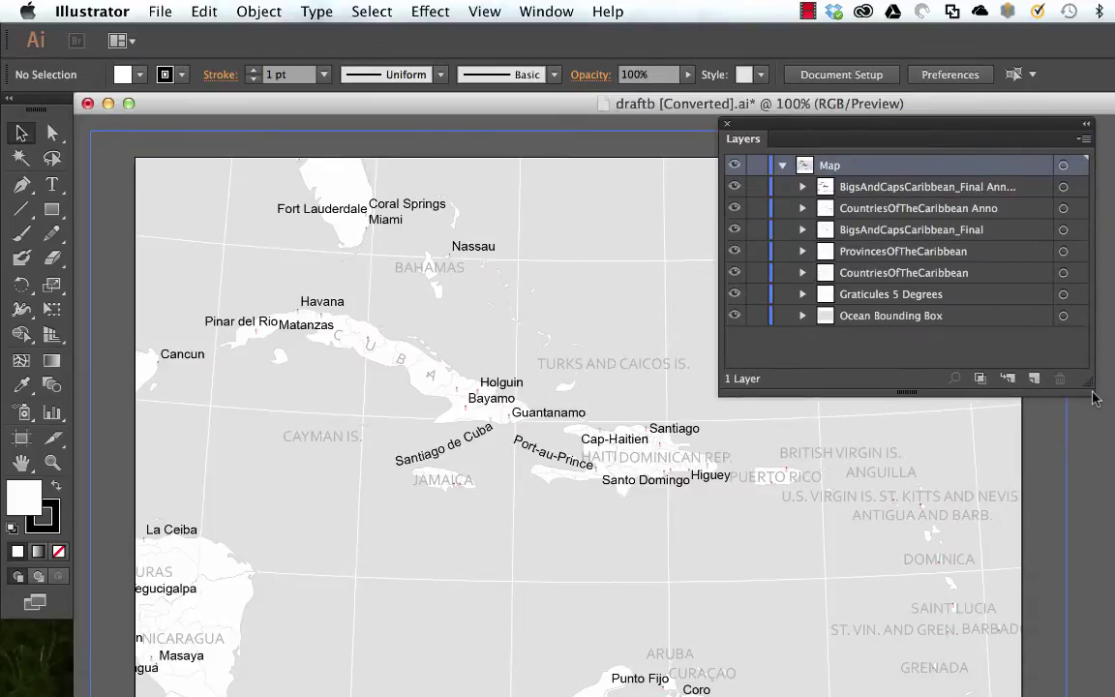
pyautogui.click(871, 235)
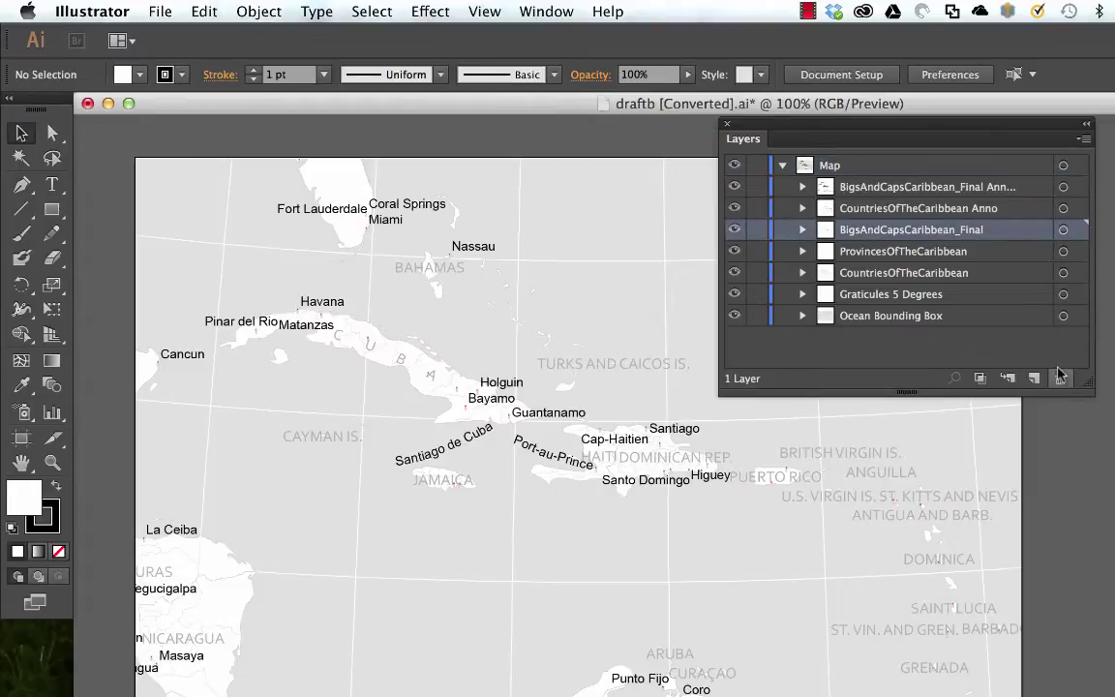
pyautogui.click(852, 187)
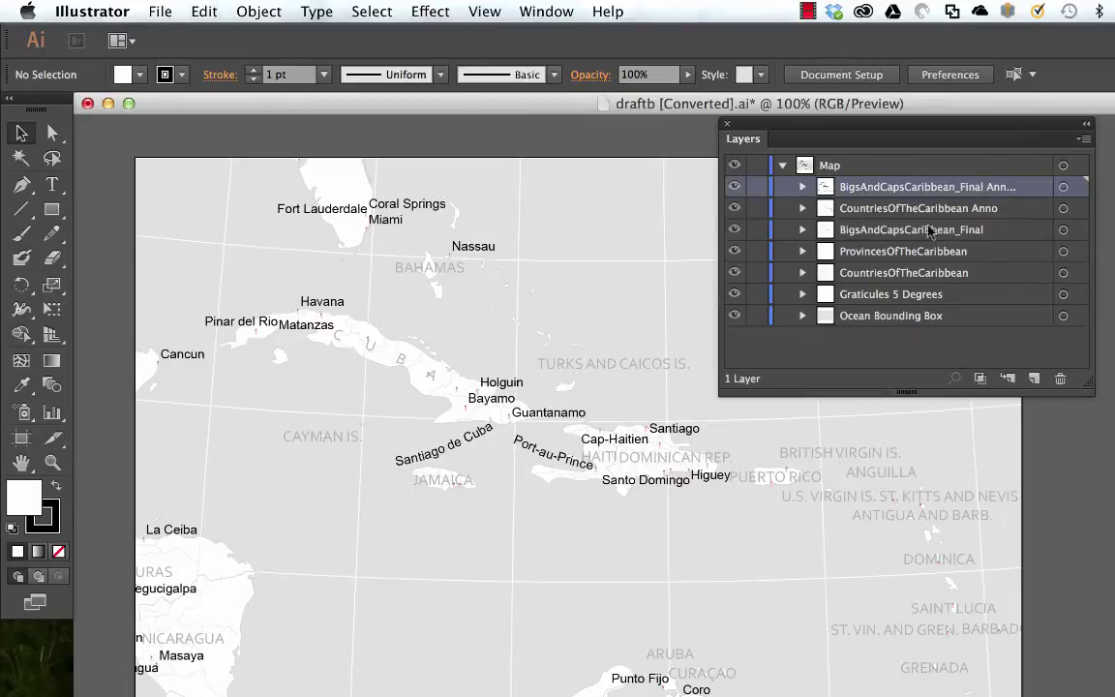
pyautogui.click(832, 230)
pyautogui.click(909, 252)
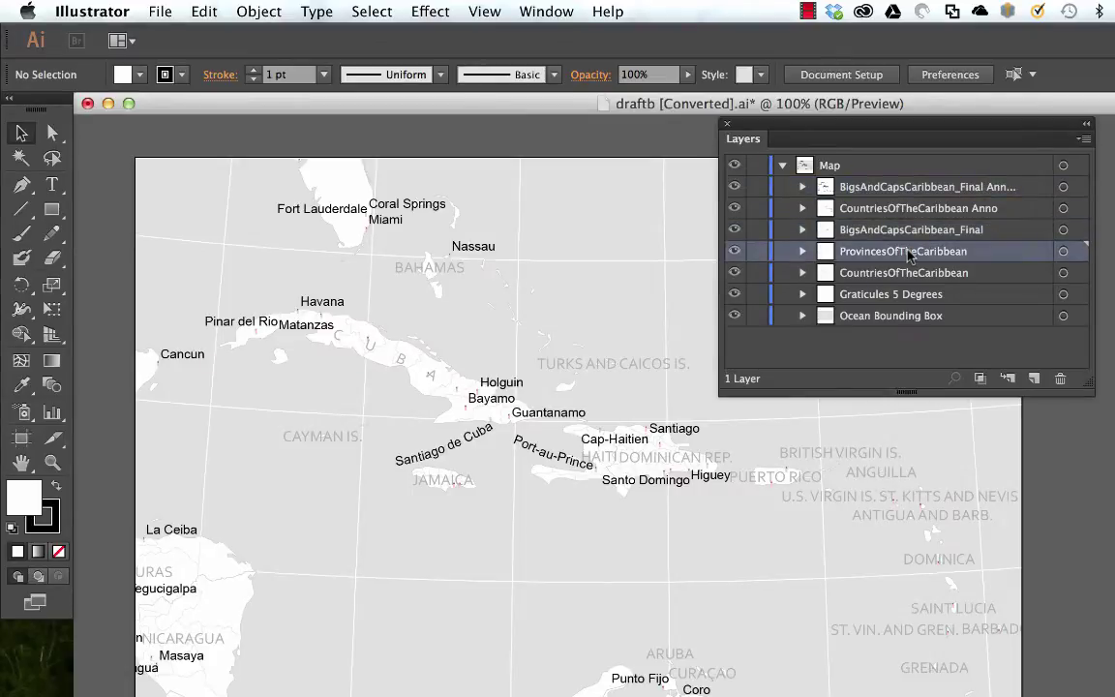
pyautogui.click(811, 272)
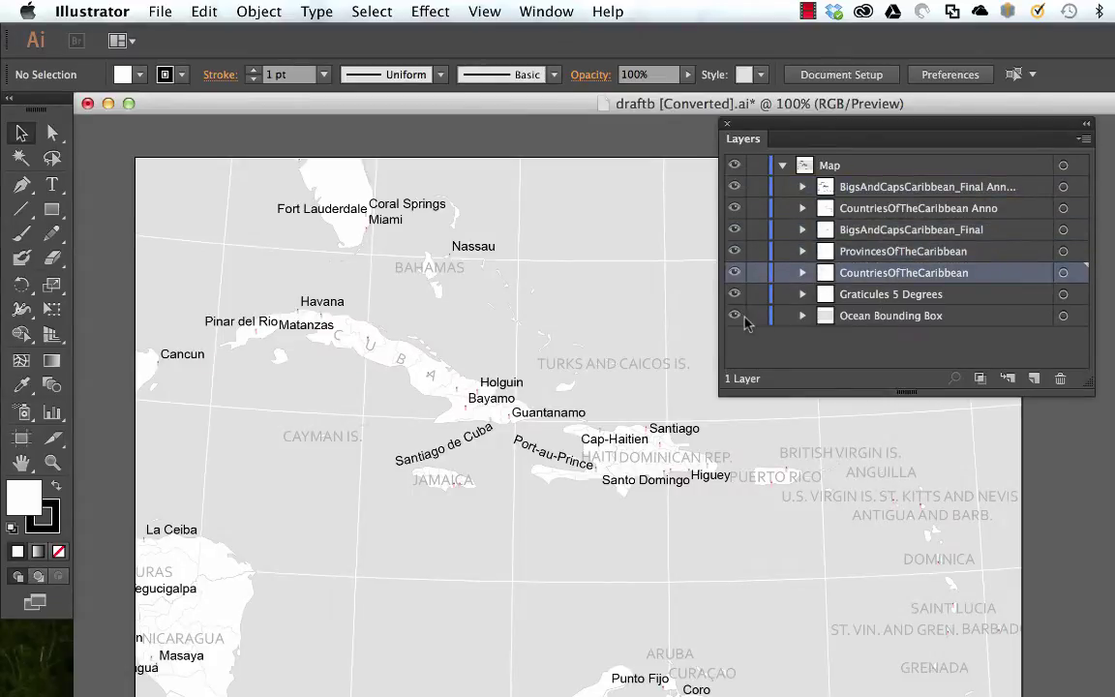
# Step: Check the lower map sublayers by switching their visibility off and on, and inspect the contents of Ocean Bounding Box
pyautogui.moveTo(735, 316); pyautogui.dragTo(735, 294)
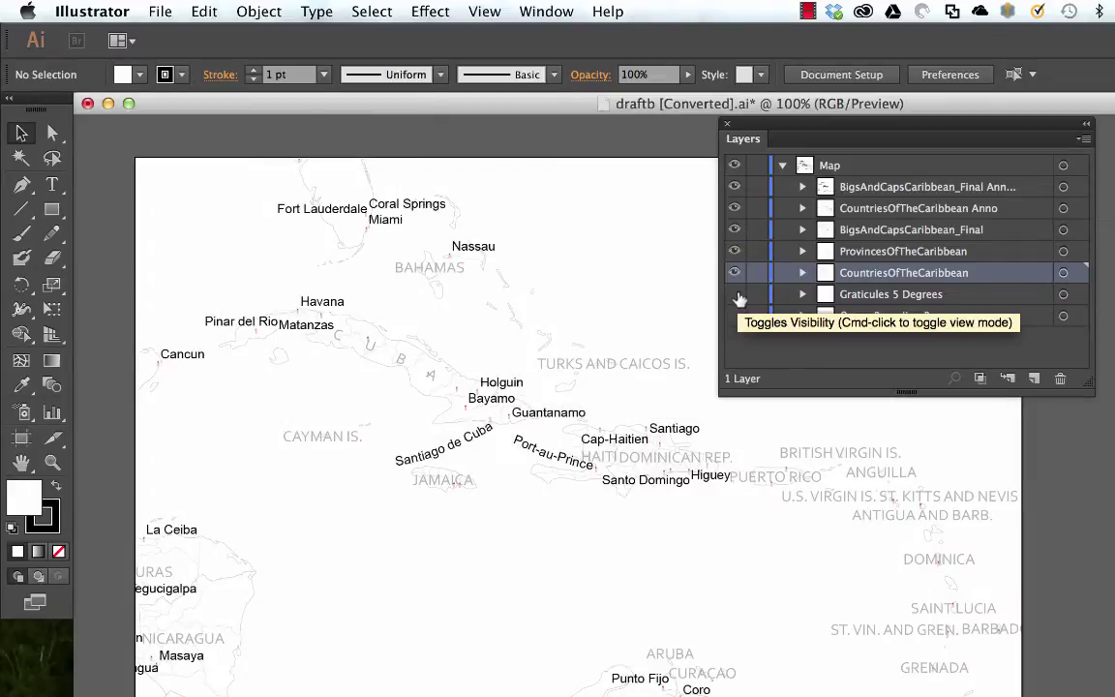
pyautogui.moveTo(733, 231); pyautogui.dragTo(731, 323)
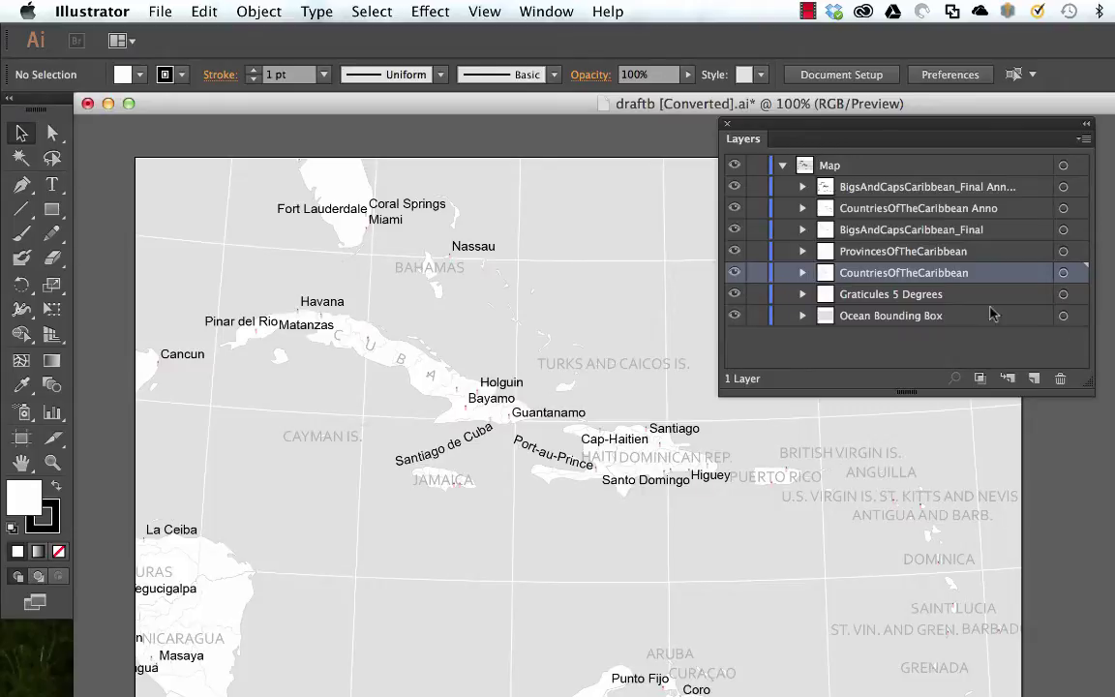
pyautogui.click(801, 317)
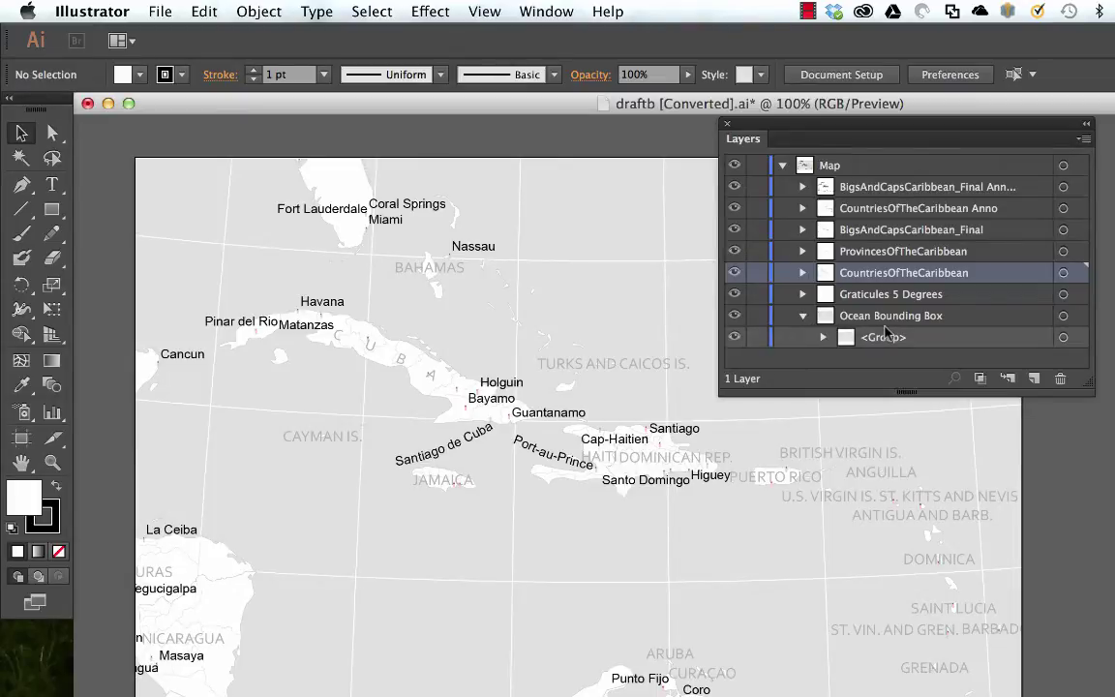
pyautogui.click(801, 318)
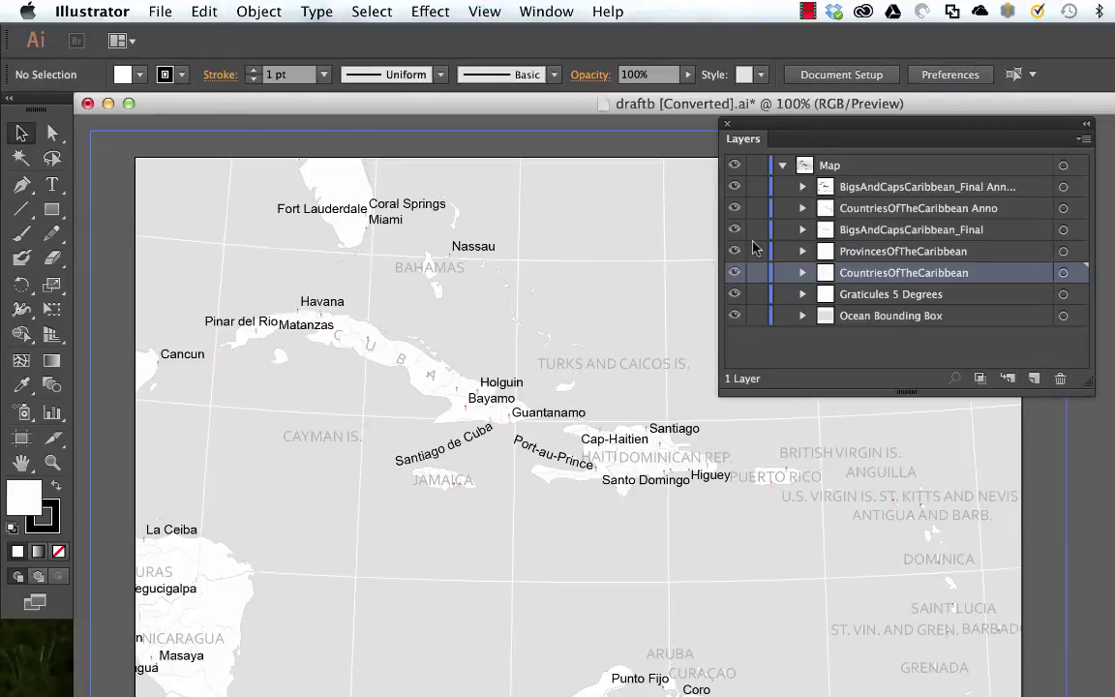
# Step: Lock the CountriesOfTheCaribbean, Graticules 5 Degrees and Ocean Bounding Box sublayers, leaving ProvincesOfTheCaribbean unlocked
pyautogui.moveTo(756, 250); pyautogui.dragTo(761, 336)
pyautogui.click(757, 251)
# Step: Target the ProvincesOfTheCaribbean artwork and expand its nested groups down to the contents of the clip group
pyautogui.click(1062, 251)
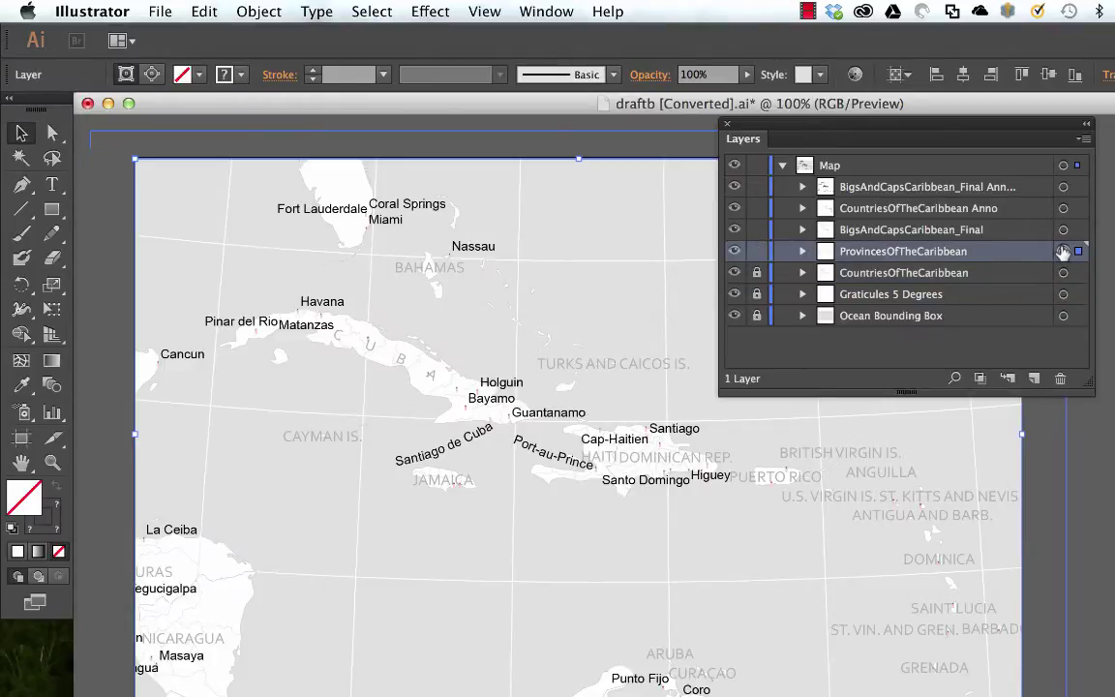
pyautogui.moveTo(939, 138); pyautogui.dragTo(844, 157)
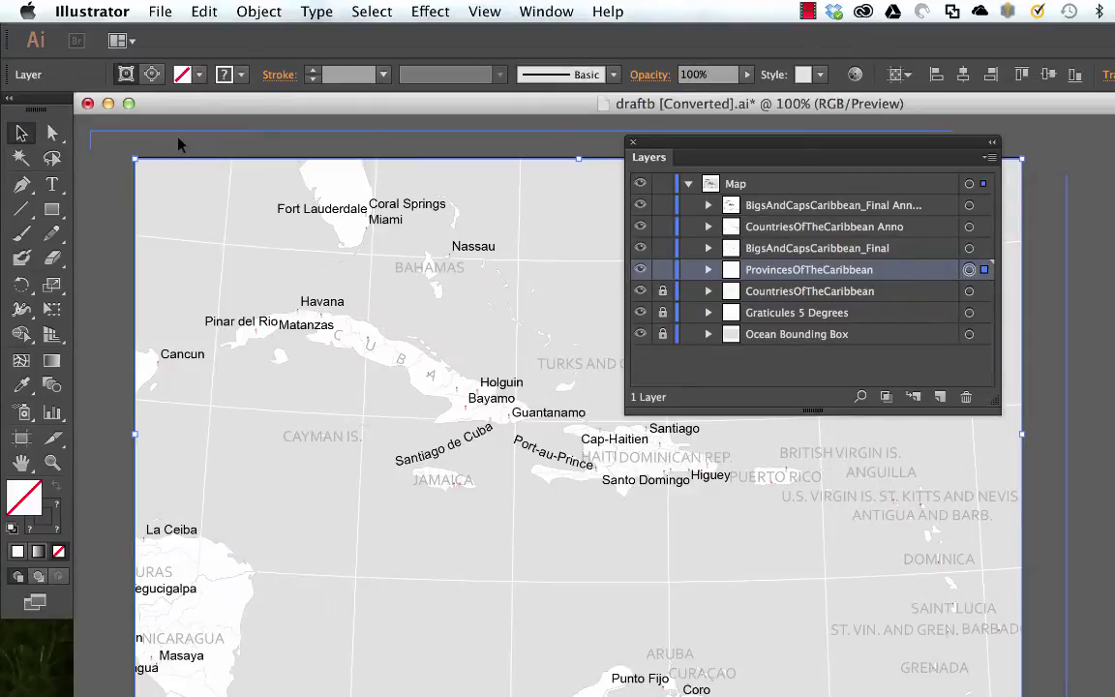
pyautogui.click(708, 270)
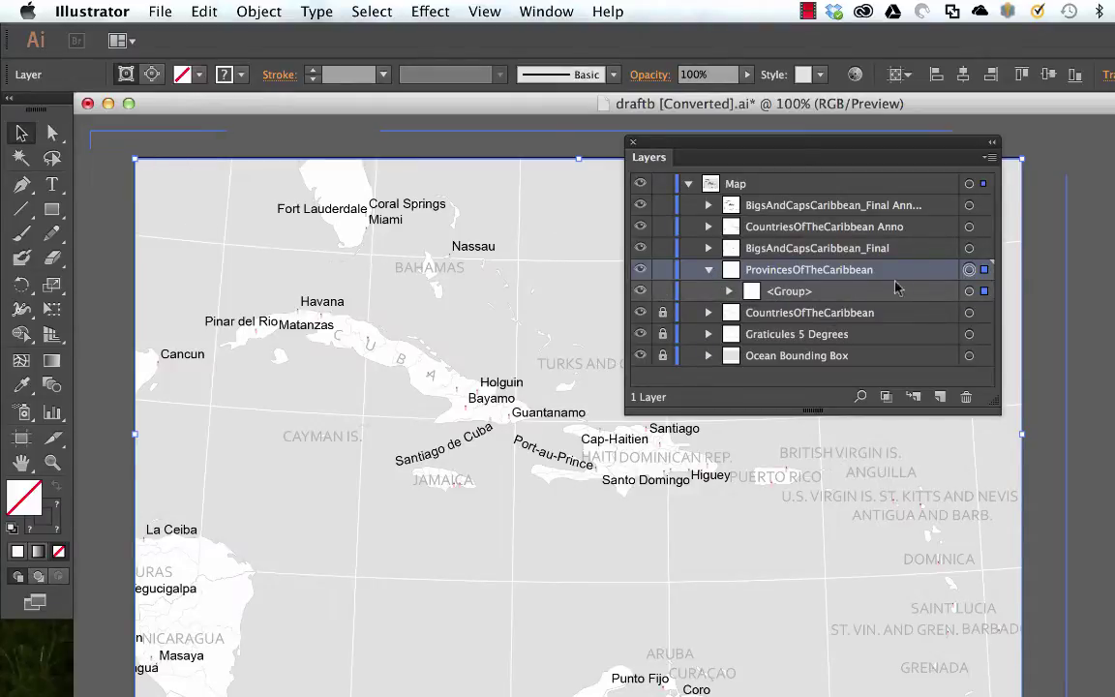
pyautogui.click(730, 291)
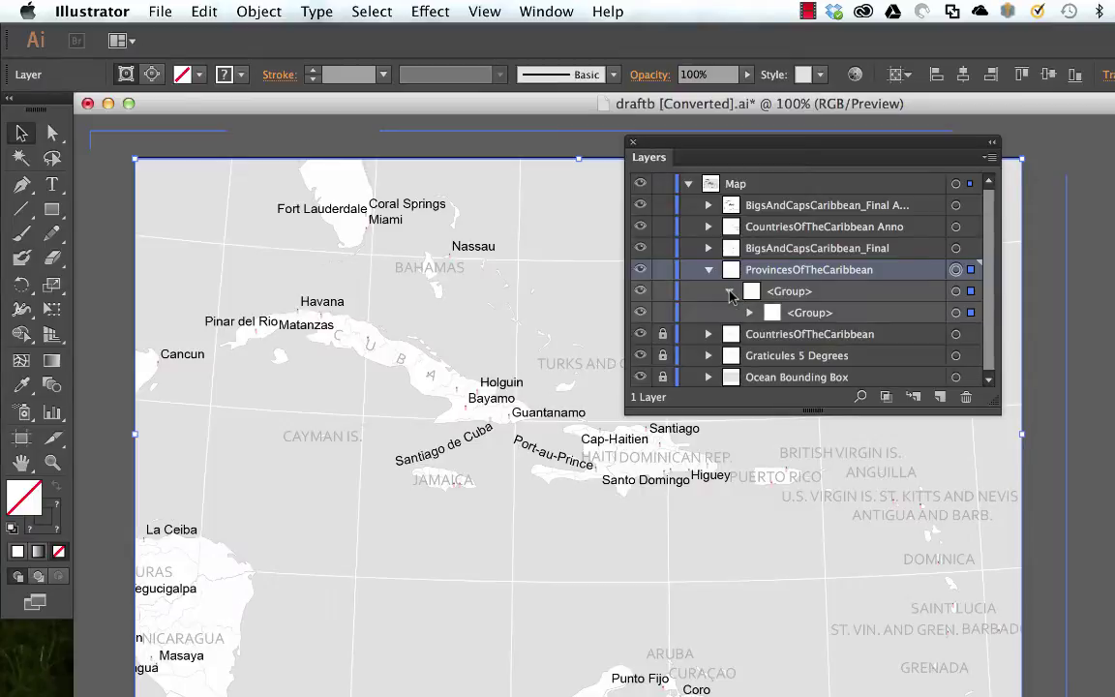
pyautogui.click(749, 312)
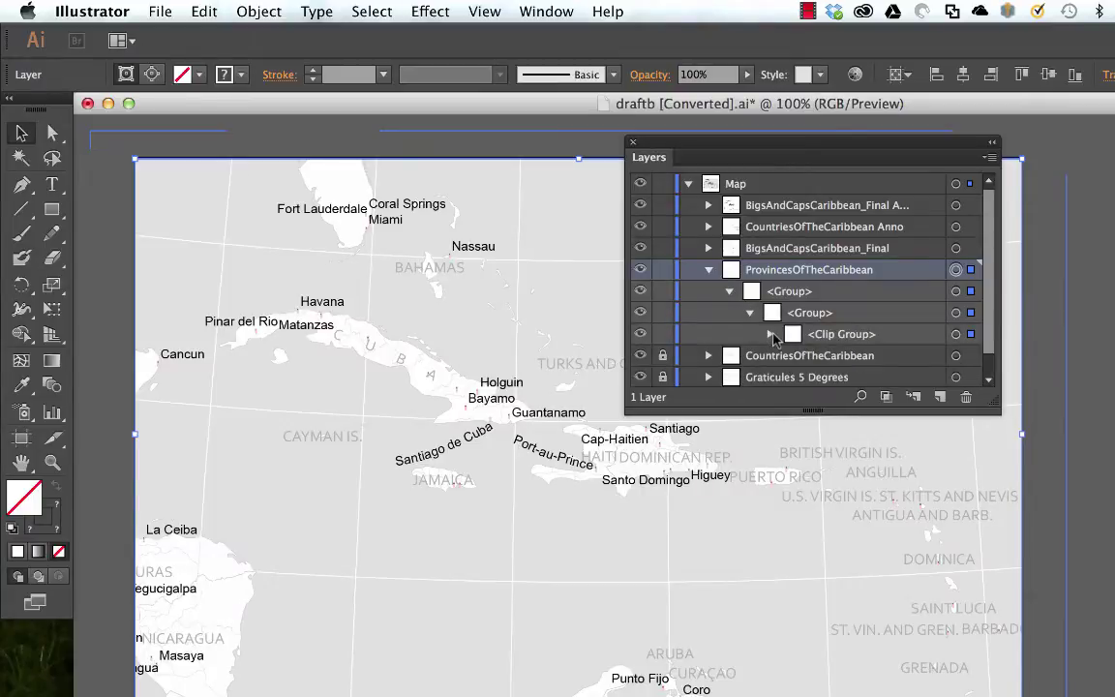
pyautogui.click(771, 334)
pyautogui.scroll(-4, 774, 339)
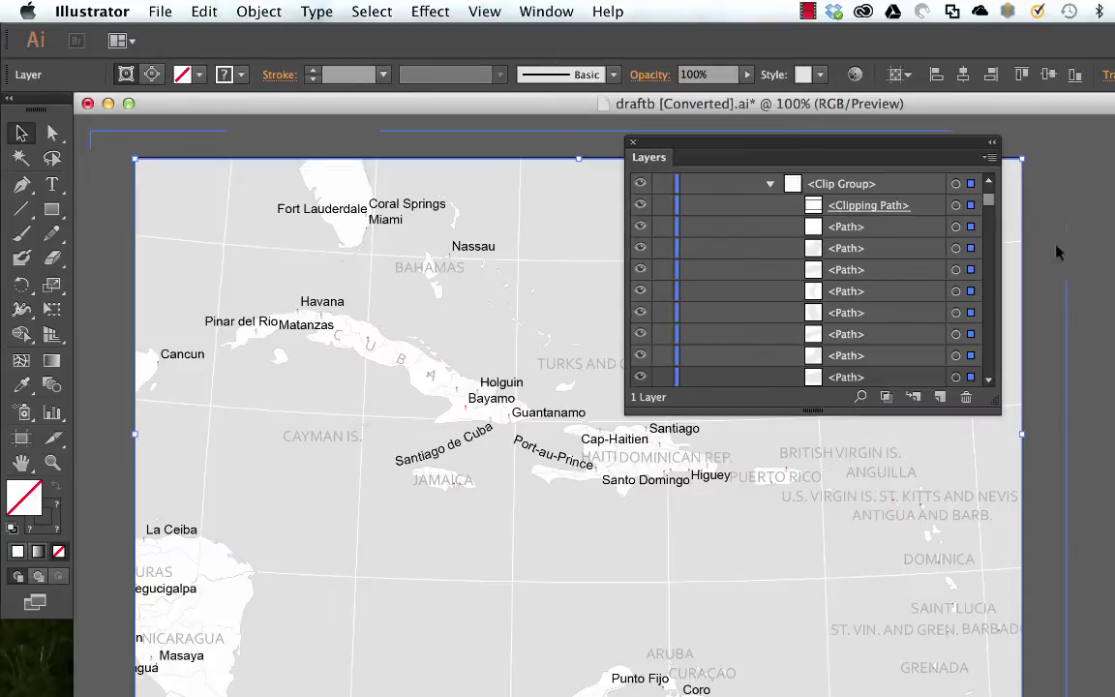
# Step: Select the clipping path of the province clip group, review the paths listed beneath it, and clear the selection
pyautogui.click(956, 206)
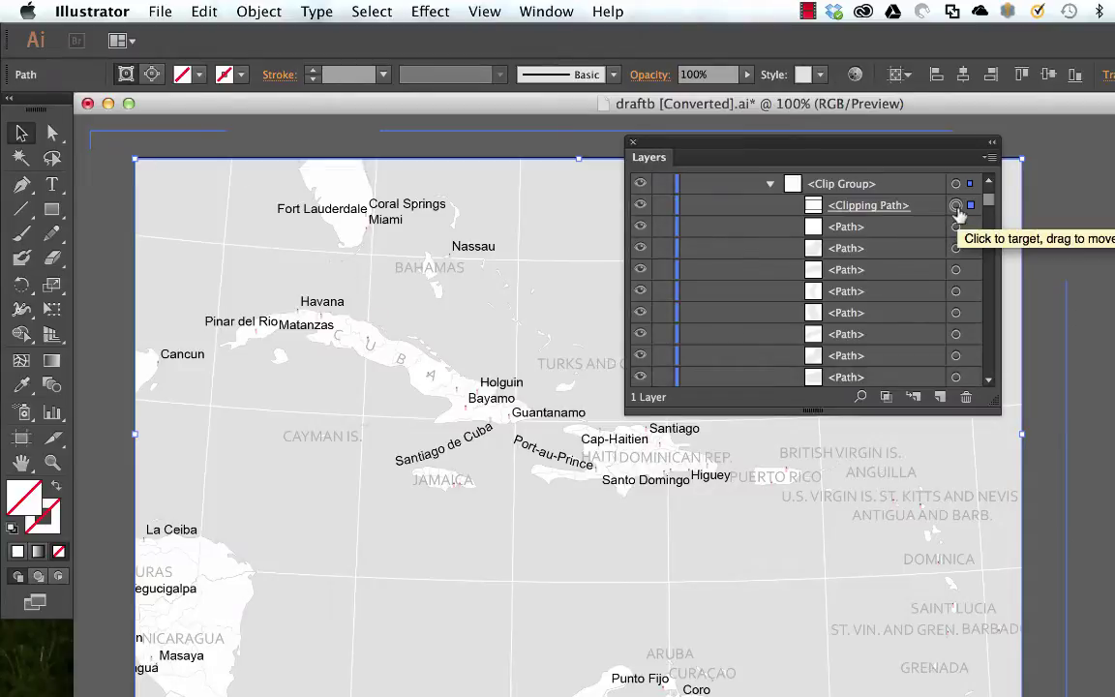
pyautogui.scroll(4, 891, 329)
pyautogui.scroll(-8, 892, 329)
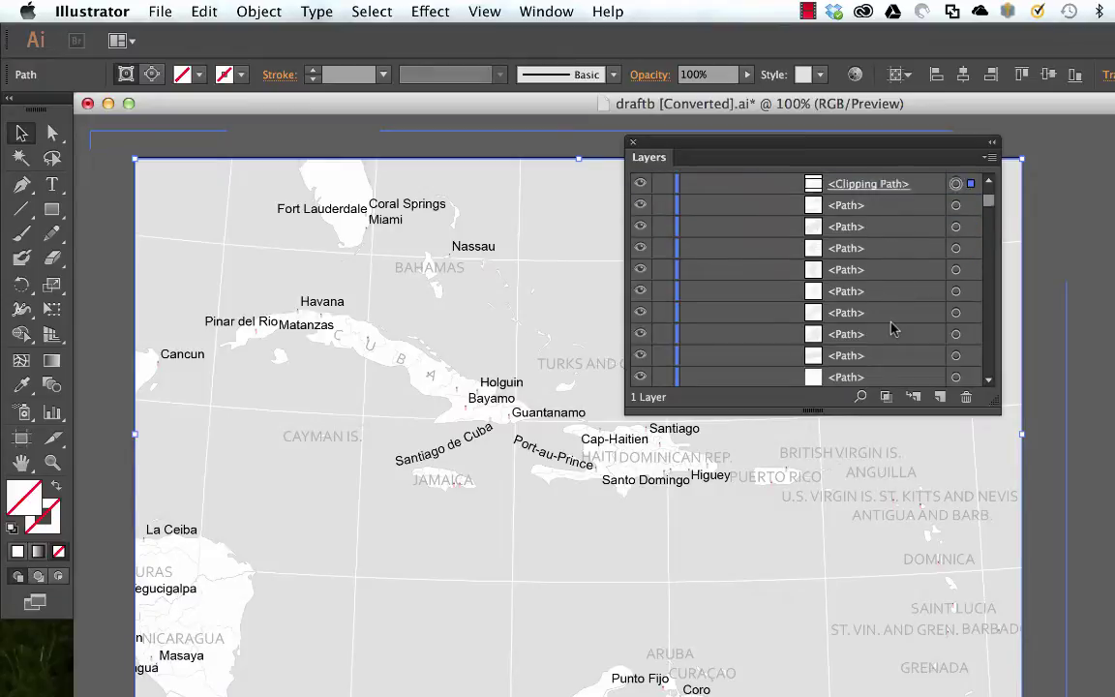
pyautogui.scroll(-3, 891, 329)
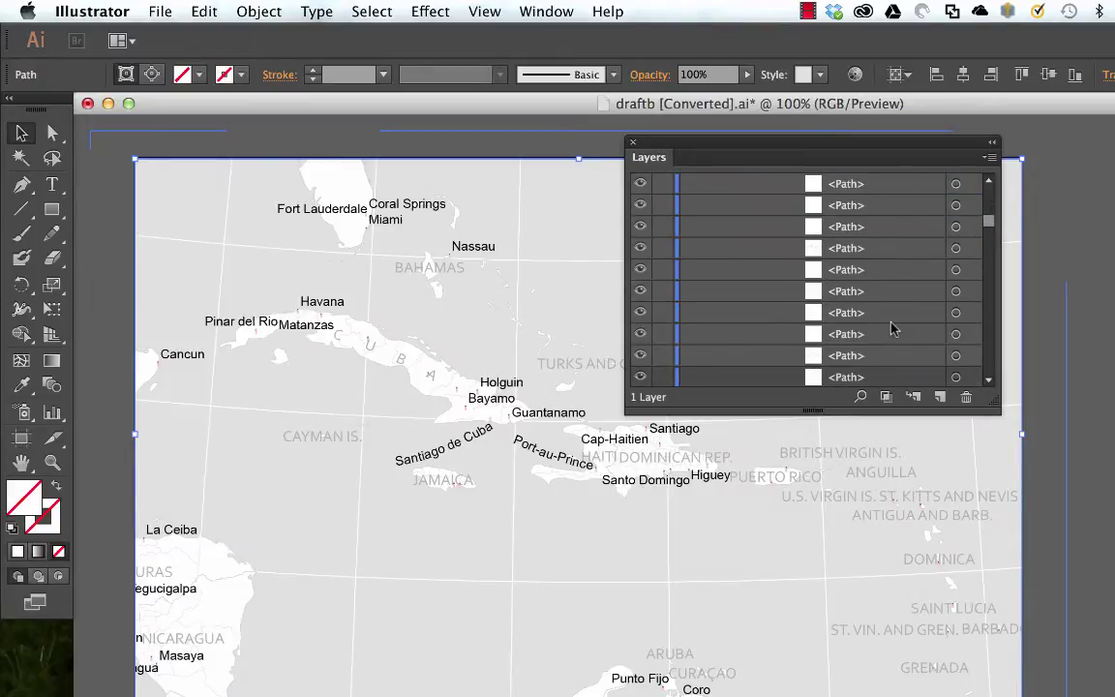
pyautogui.scroll(12, 891, 329)
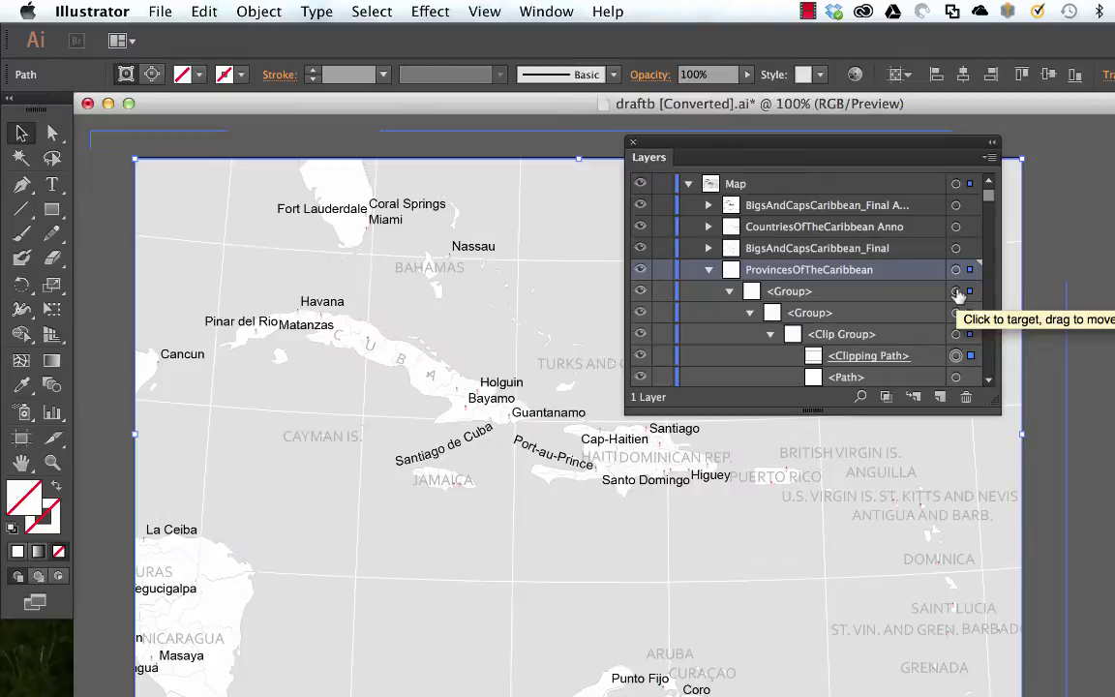
pyautogui.moveTo(956, 294); pyautogui.dragTo(500, 347)
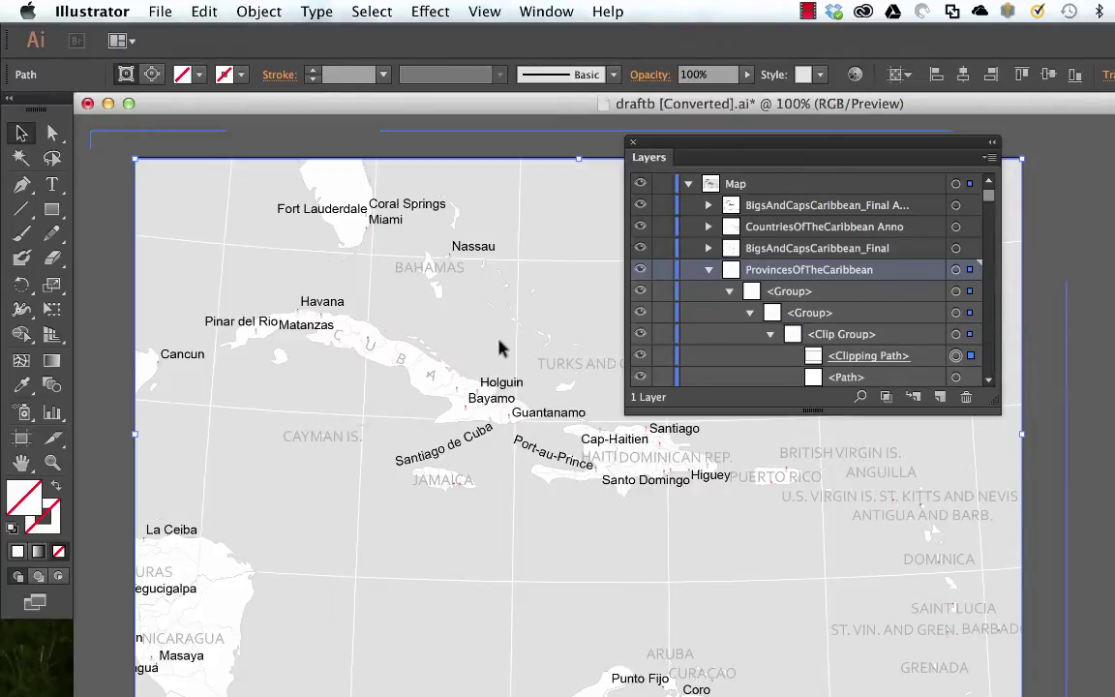
pyautogui.press('super+shift+a')
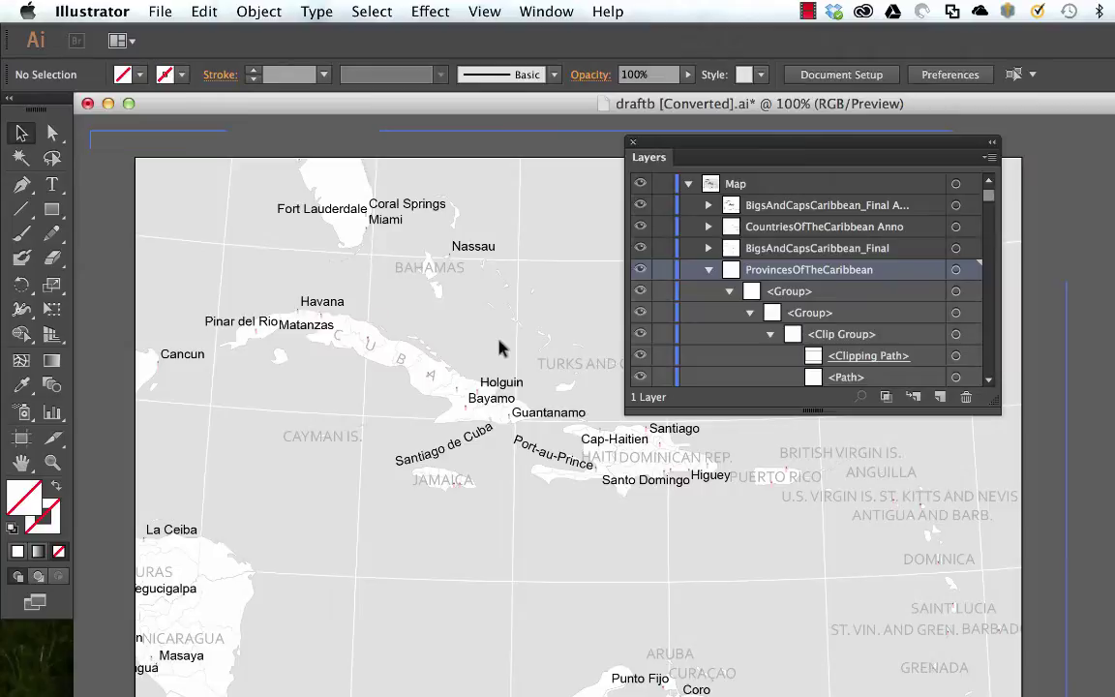
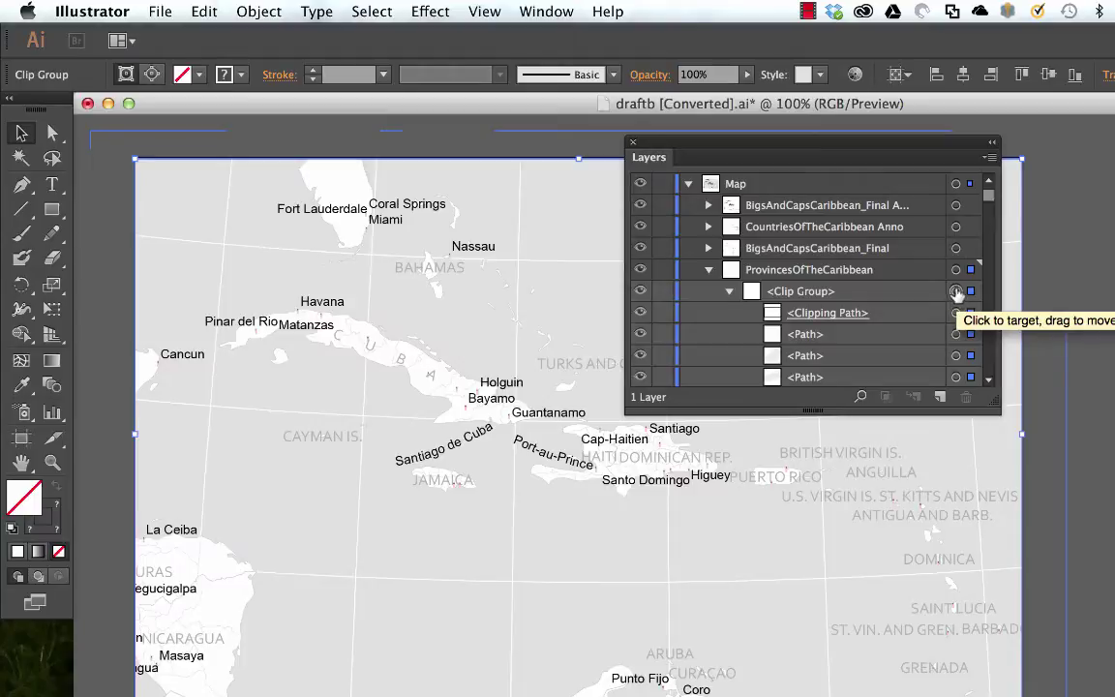
# Step: Delete the clipping path from the clip group in ProvincesOfTheCaribbean
pyautogui.keyDown('shift'); pyautogui.click(956, 293); pyautogui.keyUp('shift')
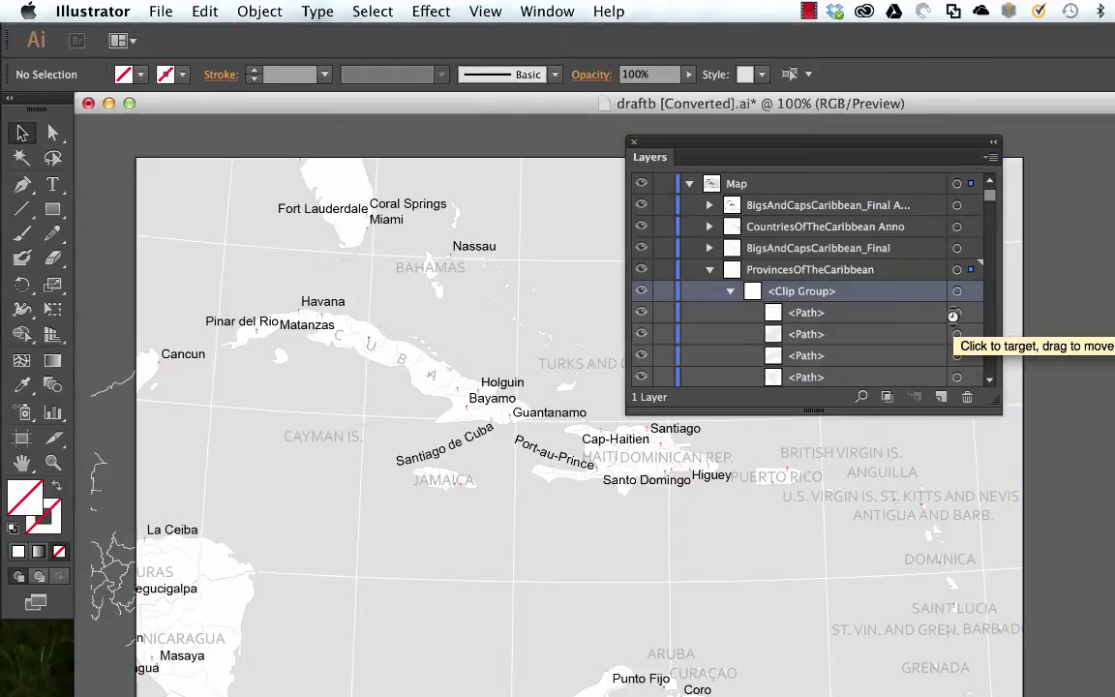
pyautogui.click(956, 313)
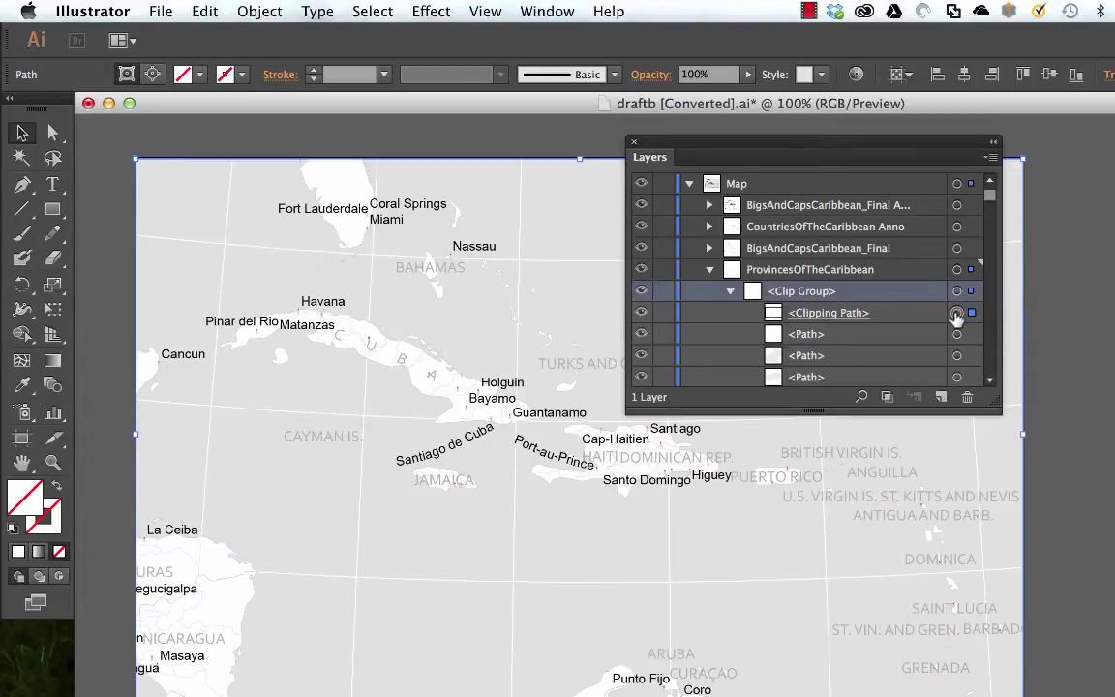
pyautogui.press('Delete')
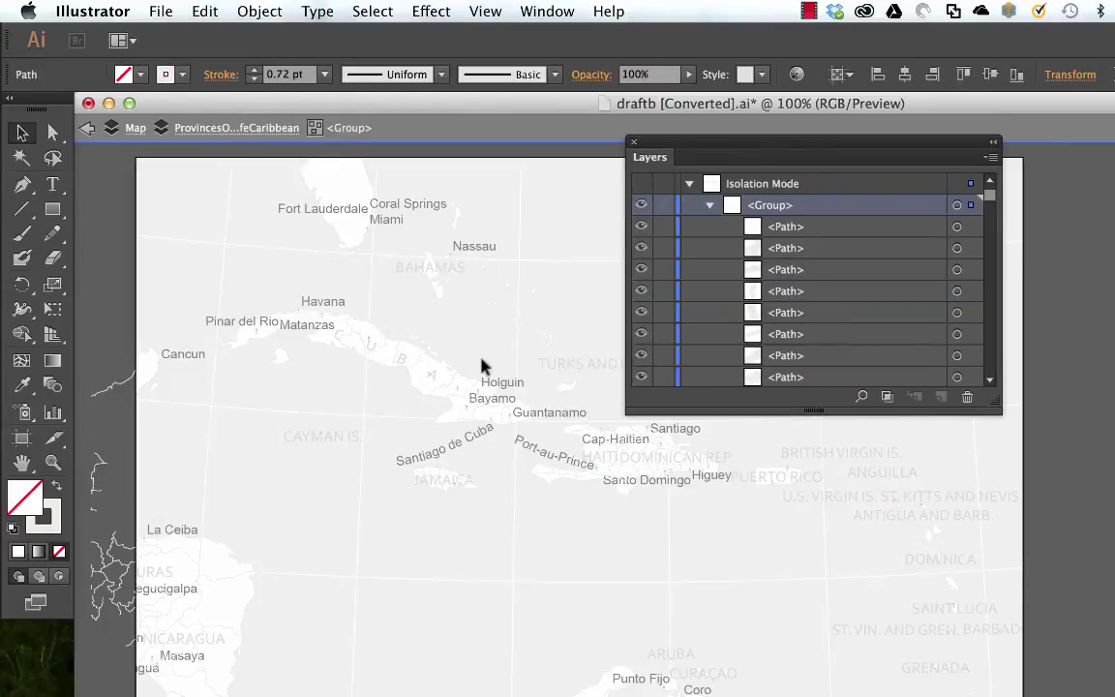
# Step: Exit isolation mode and ungroup the remaining province border lines into separate paths
pyautogui.doubleClick(380, 425)
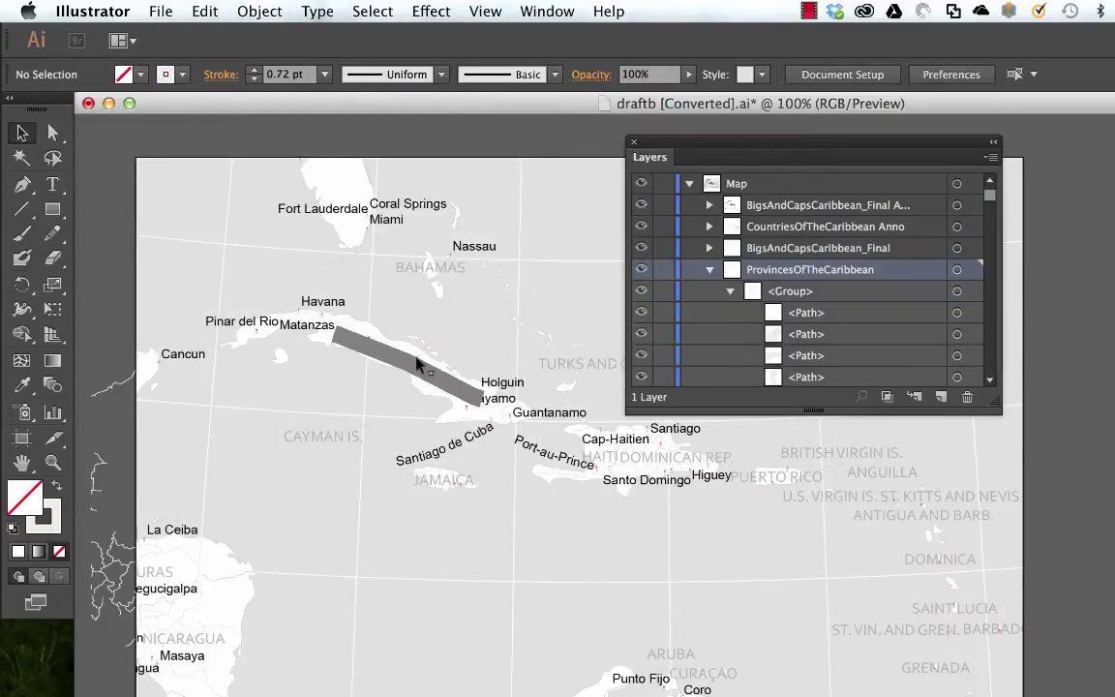
pyautogui.click(423, 360)
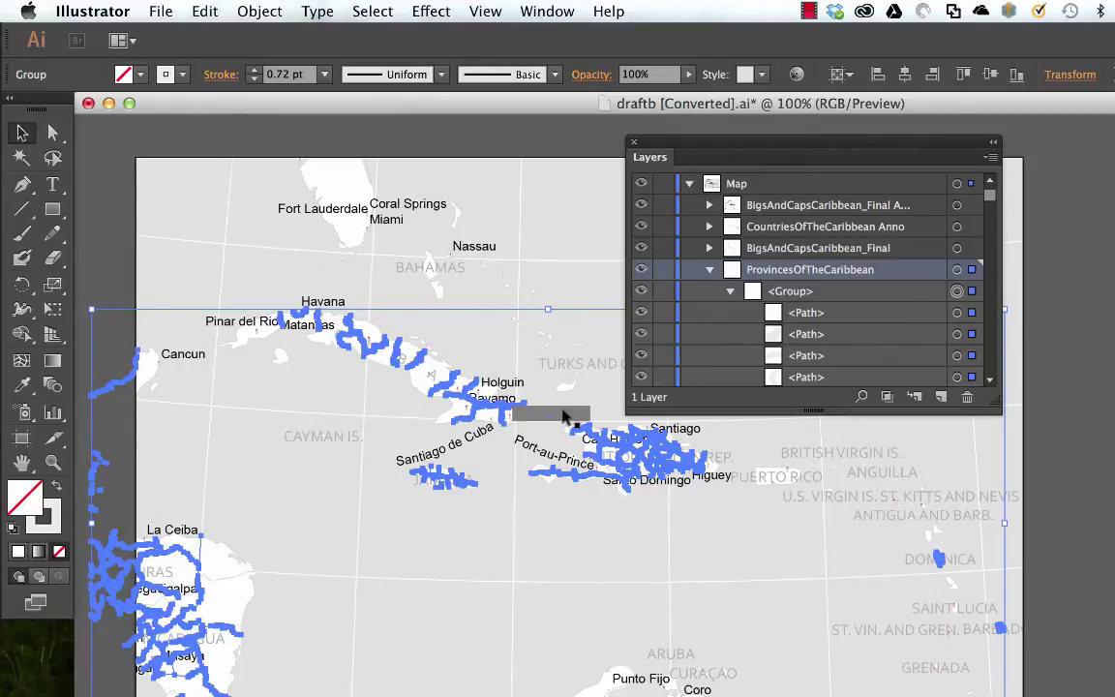
pyautogui.click(501, 356)
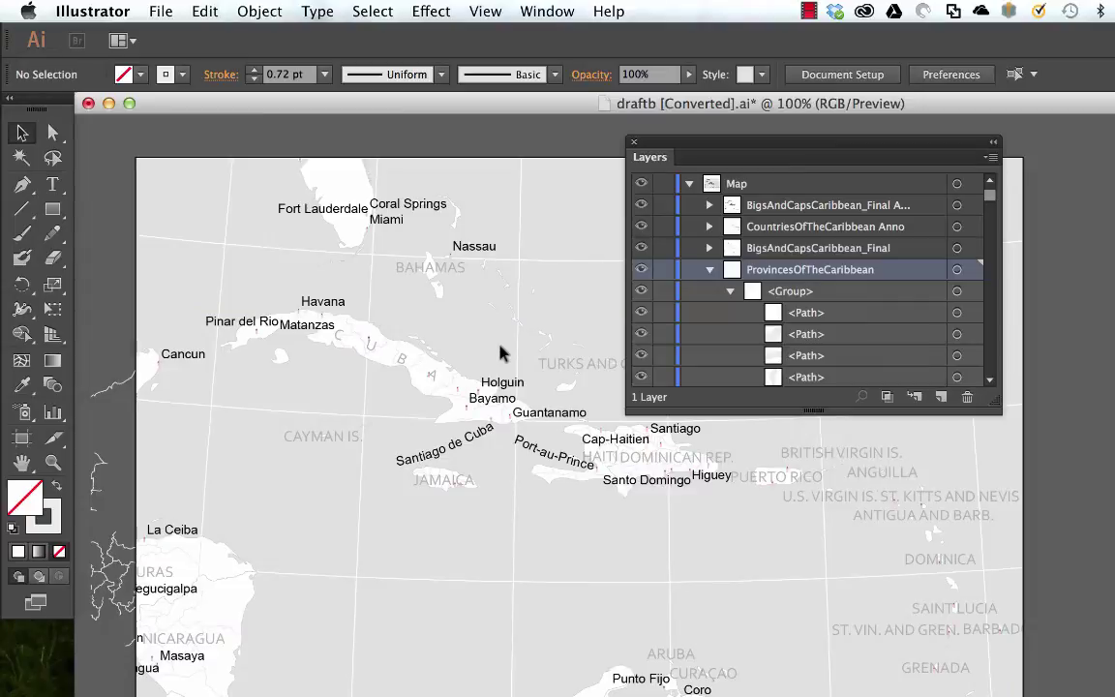
pyautogui.click(435, 395)
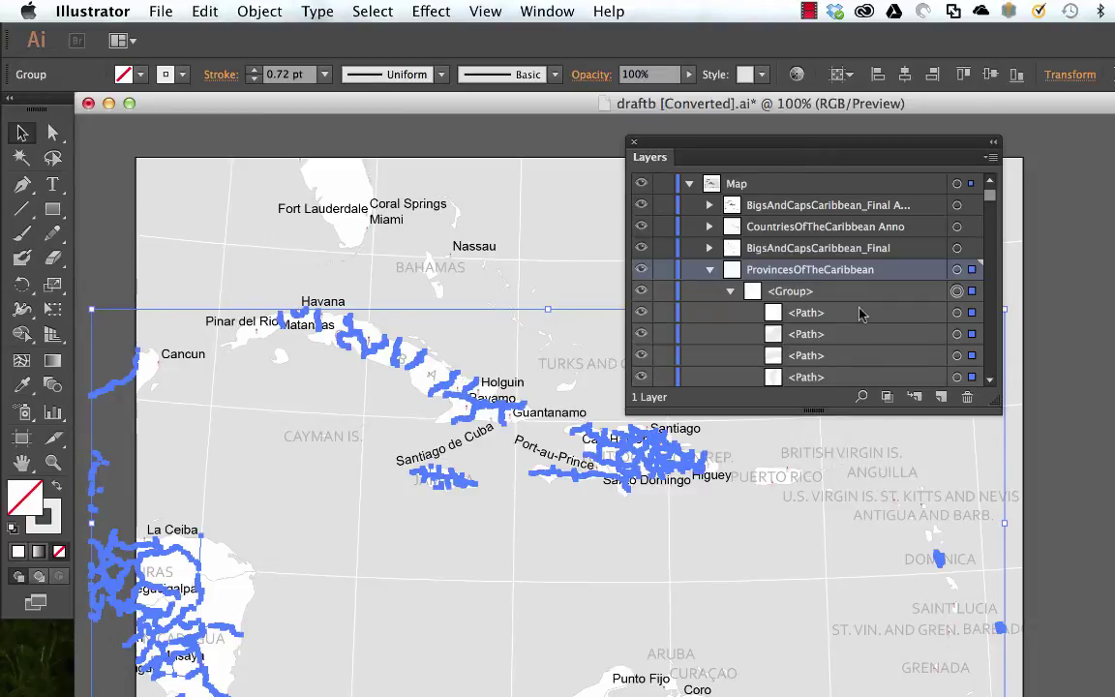
pyautogui.press('shift+super+g')
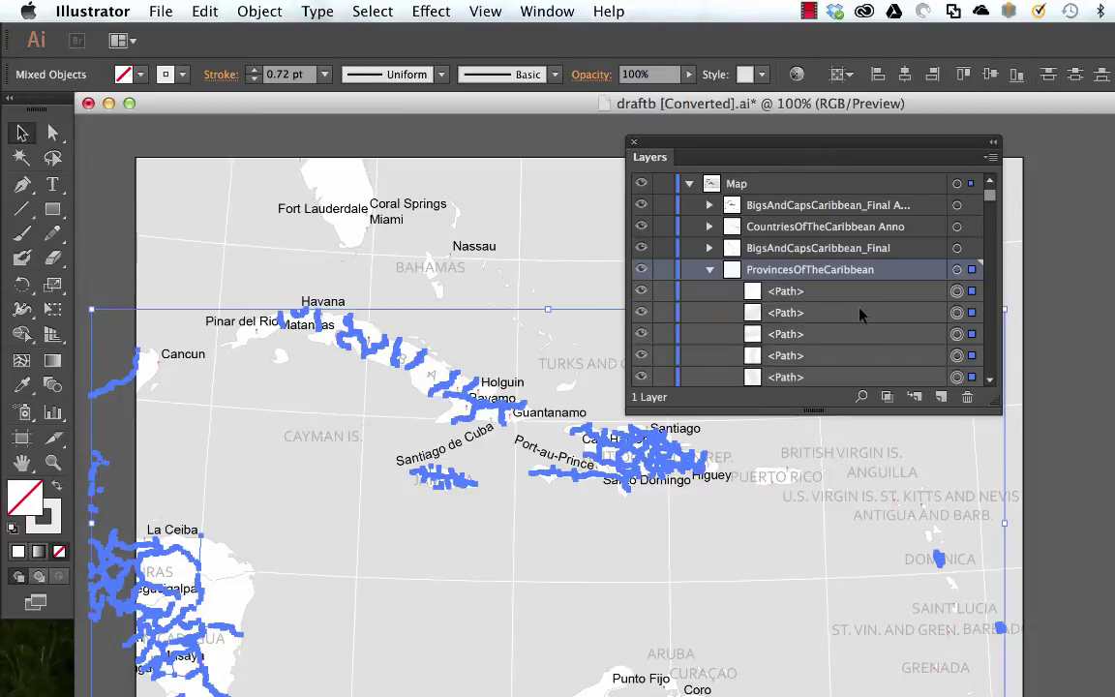
# Step: Select a single province border in central Cuba to check that it is independent of the other lines
pyautogui.click(432, 372)
pyautogui.moveTo(523, 411); pyautogui.dragTo(406, 360)
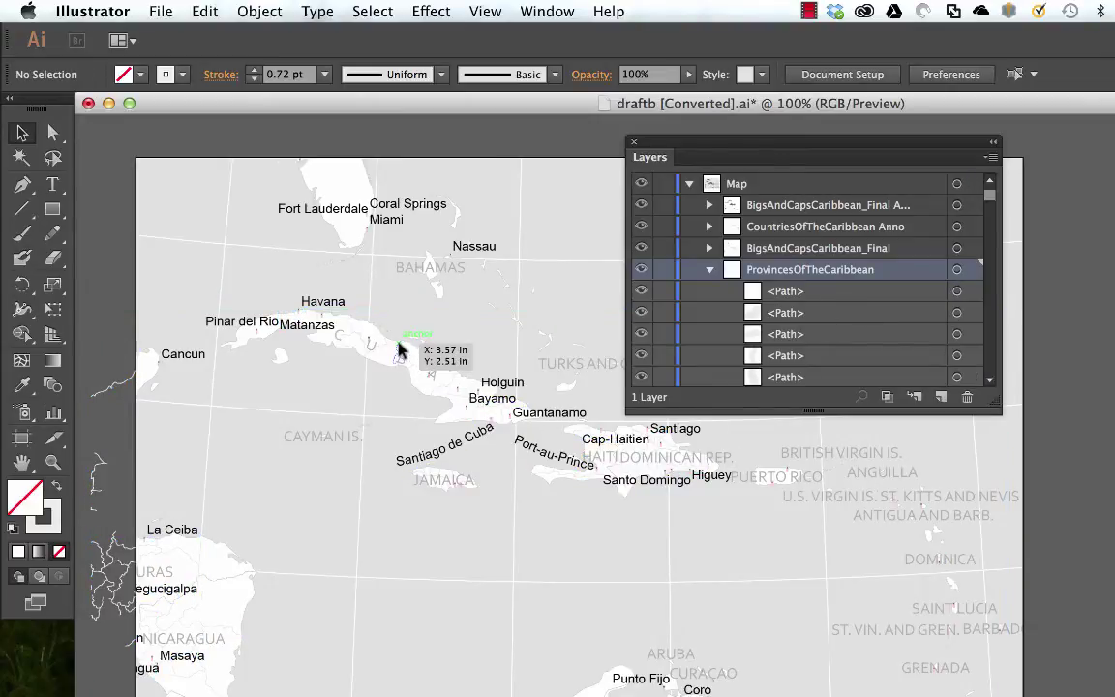
pyautogui.click(399, 354)
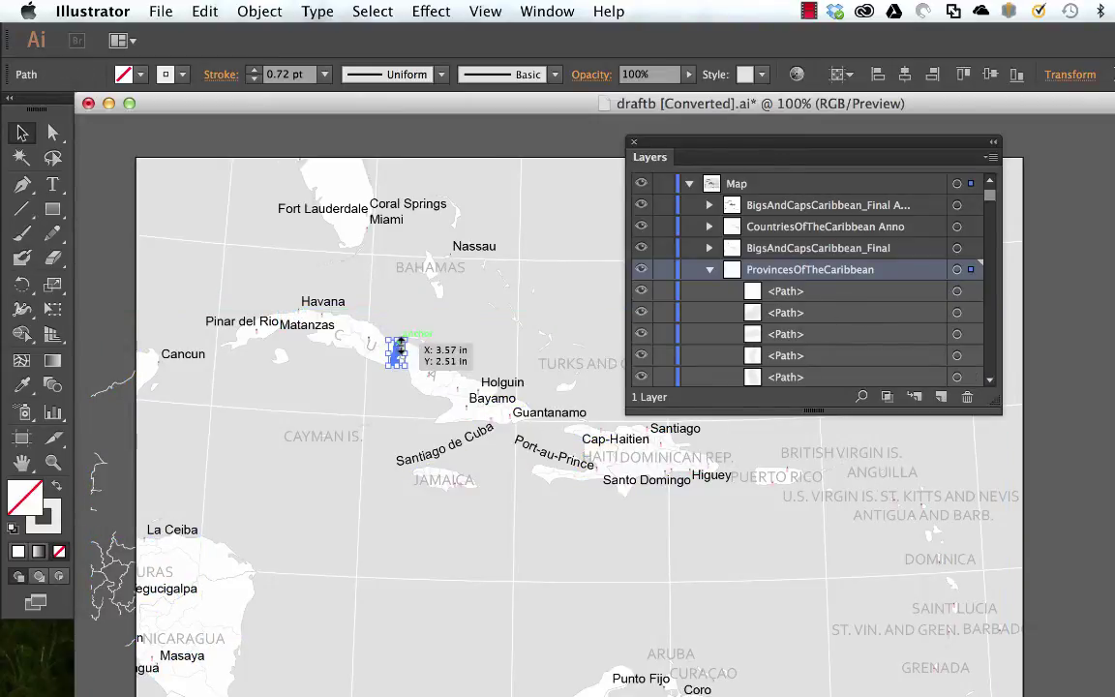
# Step: Lock and collapse the ProvincesOfTheCaribbean sublayer, and unlock CountriesOfTheCaribbean
pyautogui.click(663, 271)
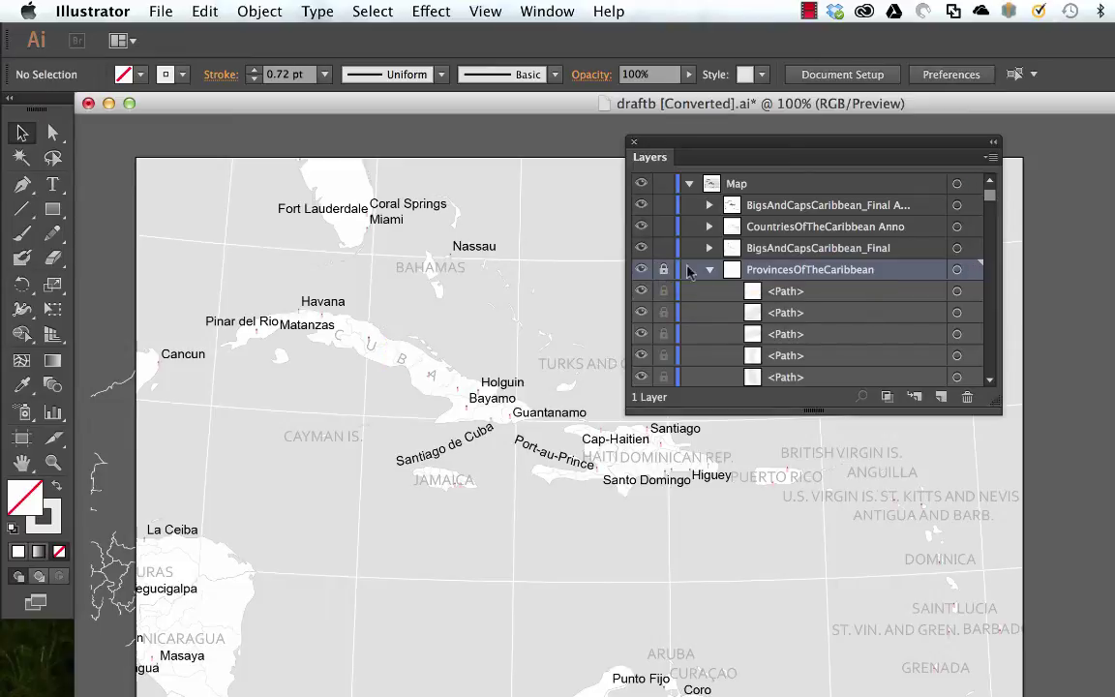
pyautogui.click(709, 270)
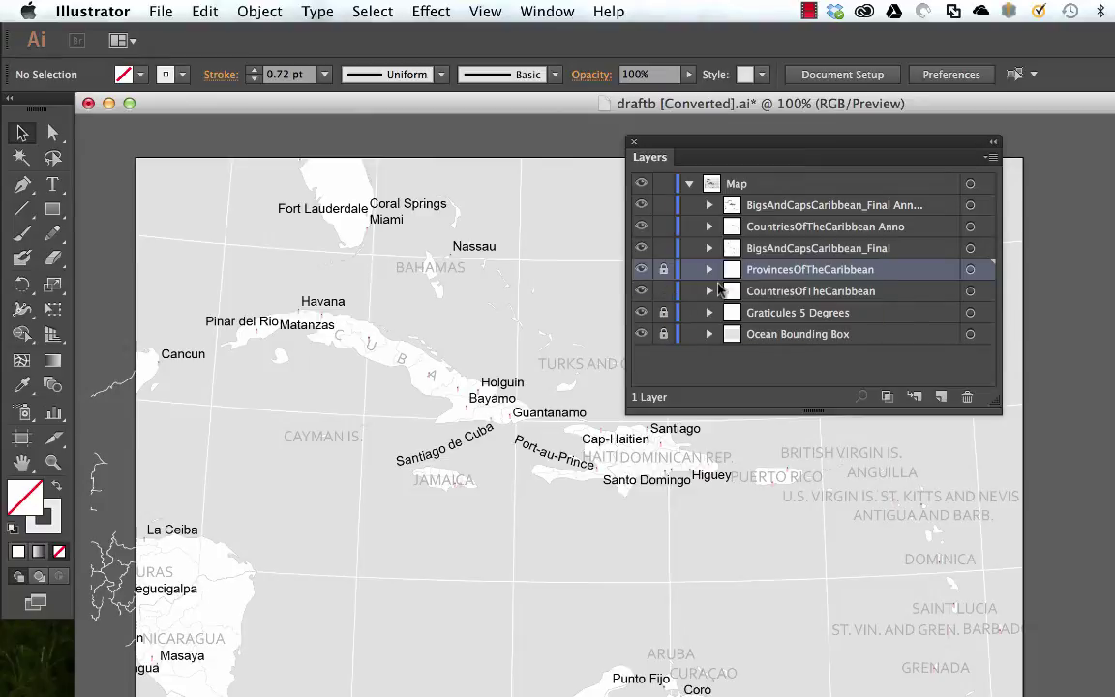
# Step: Expand the nested groups of CountriesOfTheCaribbean down to the clipping path and compound paths in the clip group
pyautogui.click(710, 291)
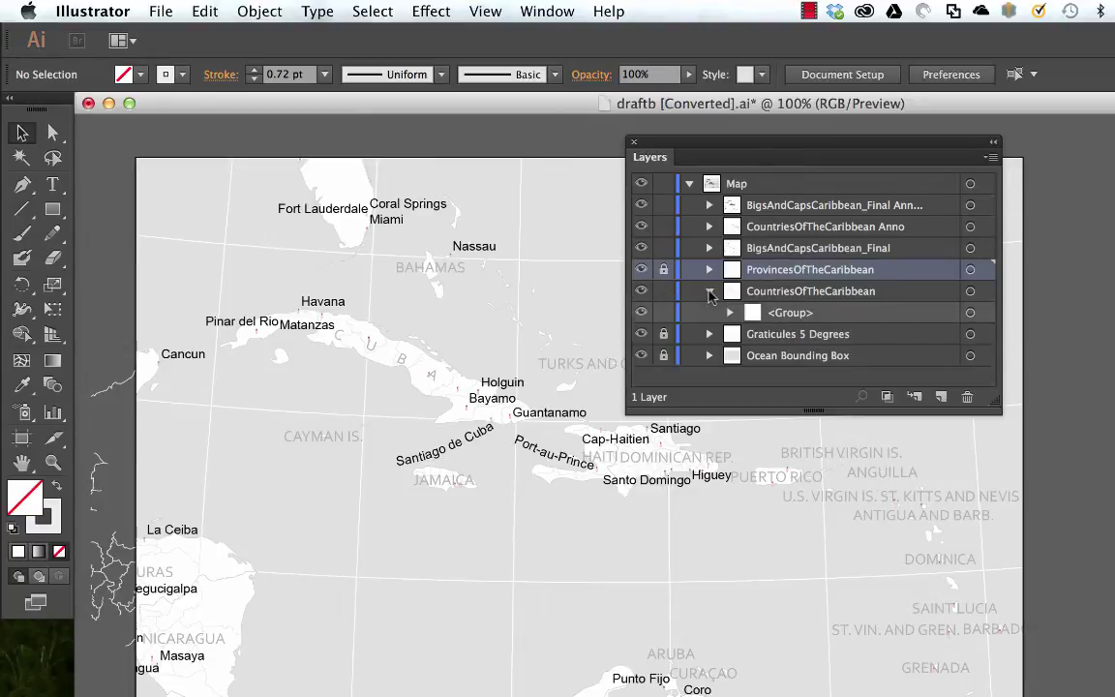
pyautogui.click(729, 313)
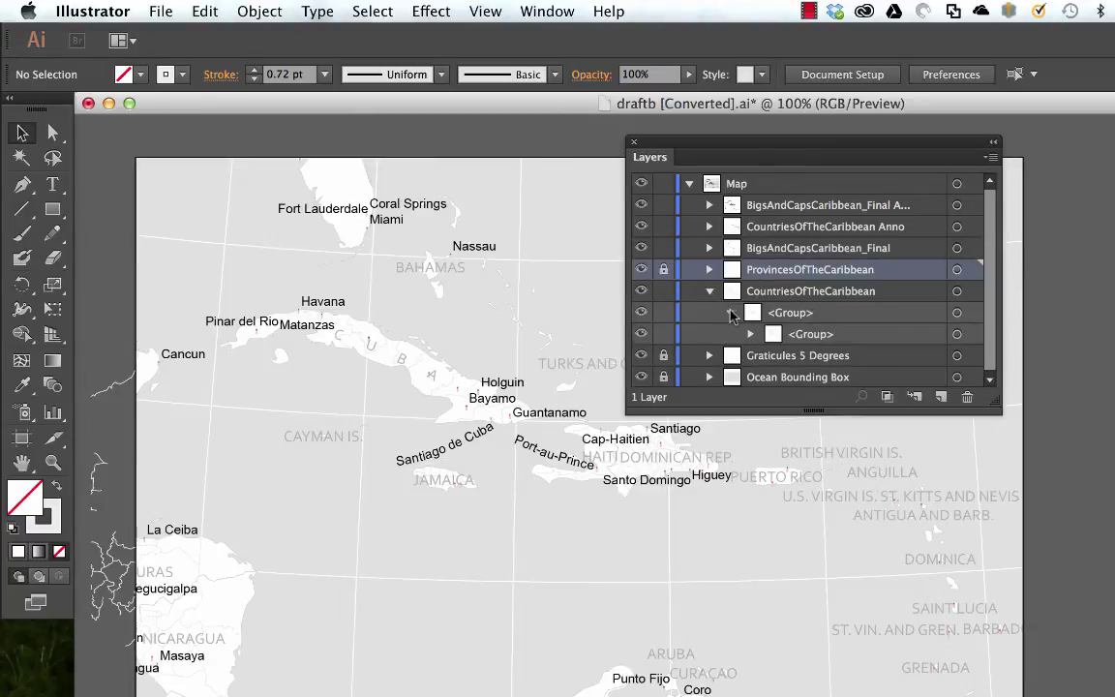
pyautogui.click(751, 334)
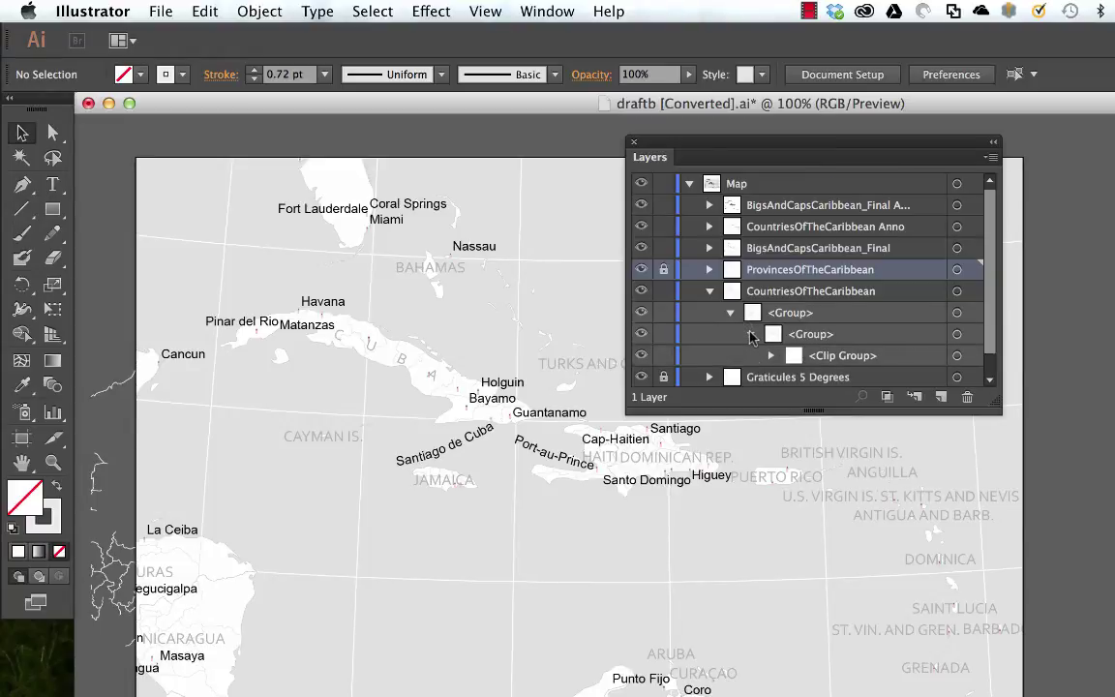
pyautogui.scroll(-1, 752, 334)
pyautogui.click(771, 334)
pyautogui.scroll(-4, 771, 336)
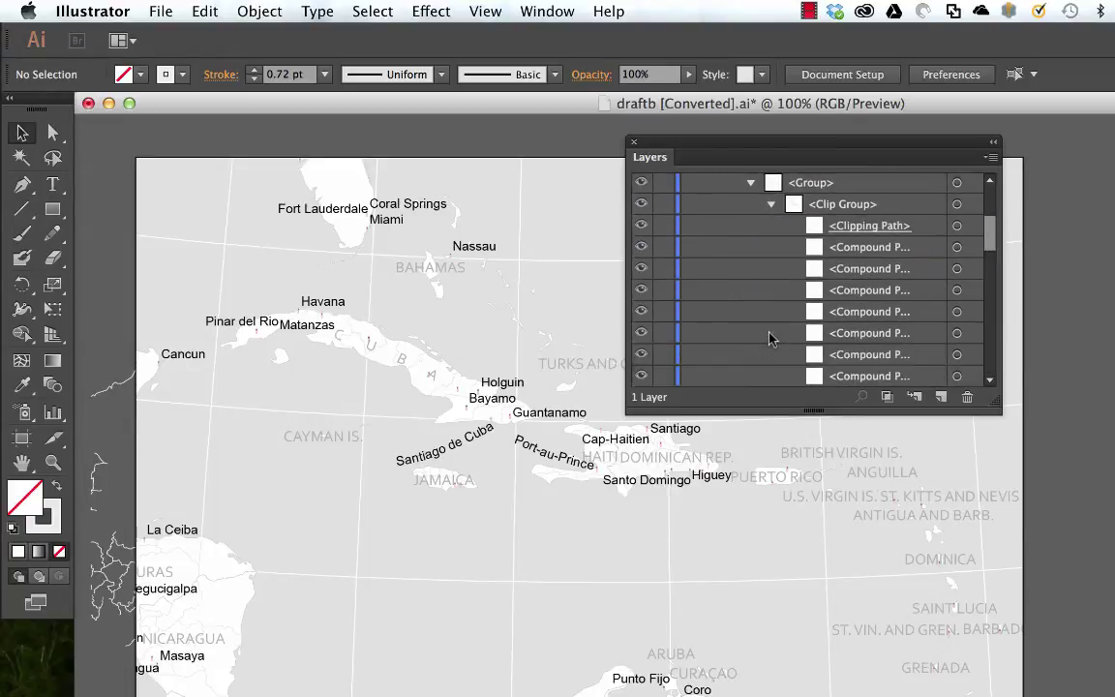
pyautogui.scroll(3, 764, 329)
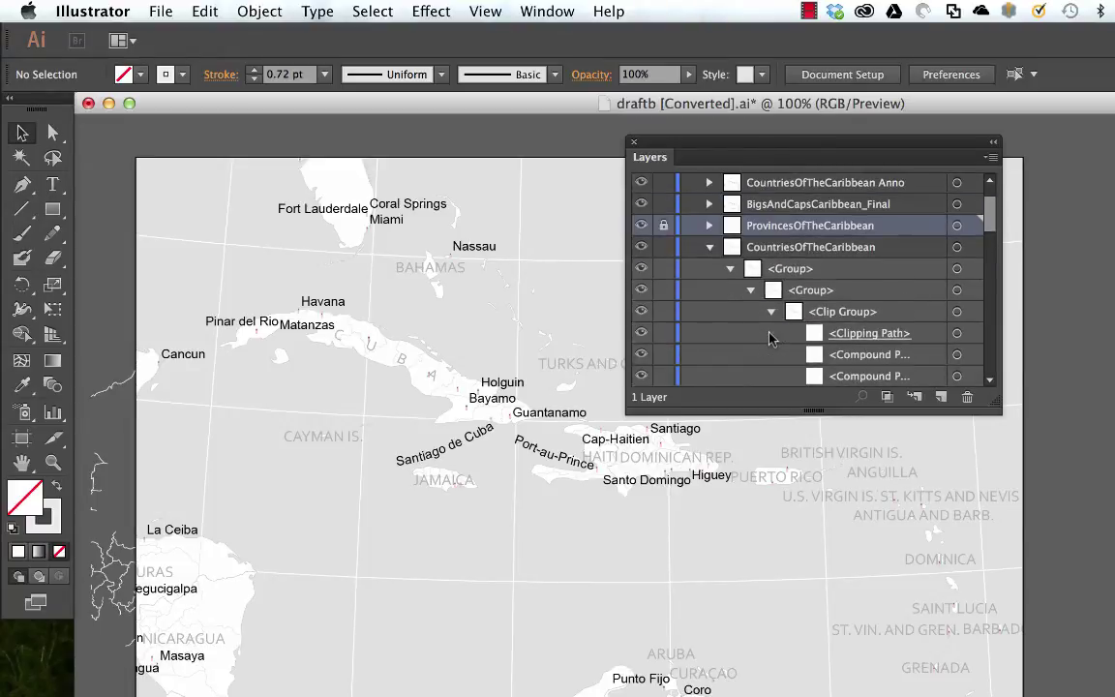
# Step: Target the outer group in CountriesOfTheCaribbean and ungroup it twice so only the clip group remains
pyautogui.click(956, 268)
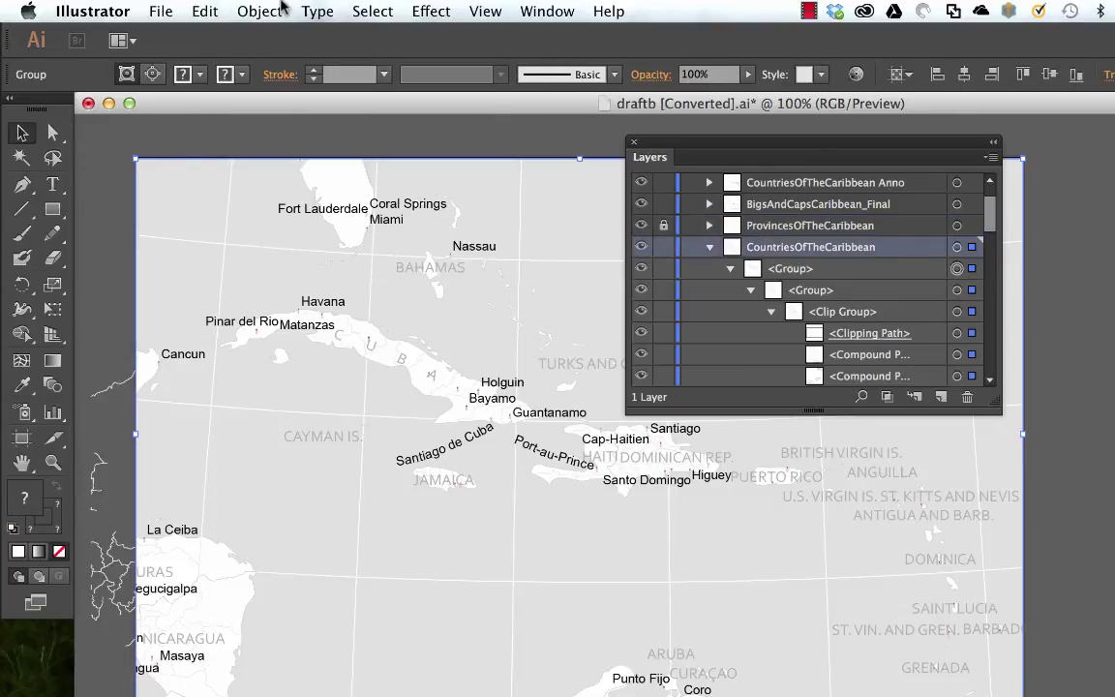
pyautogui.click(242, 7)
pyautogui.click(283, 111)
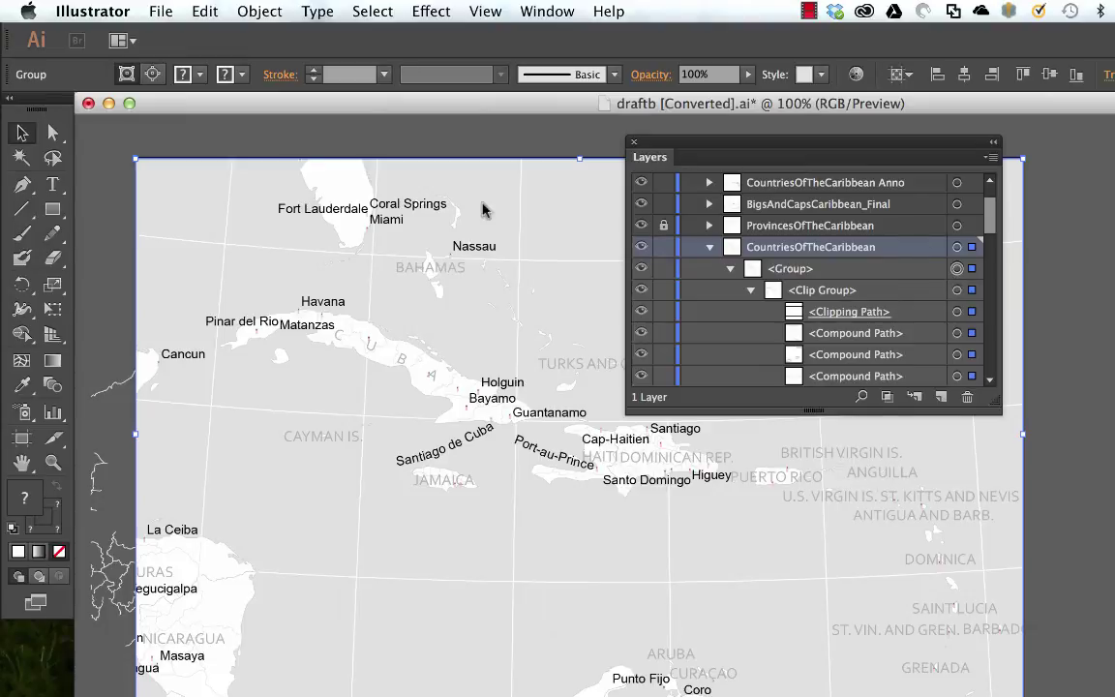
pyautogui.click(241, 10)
pyautogui.click(303, 108)
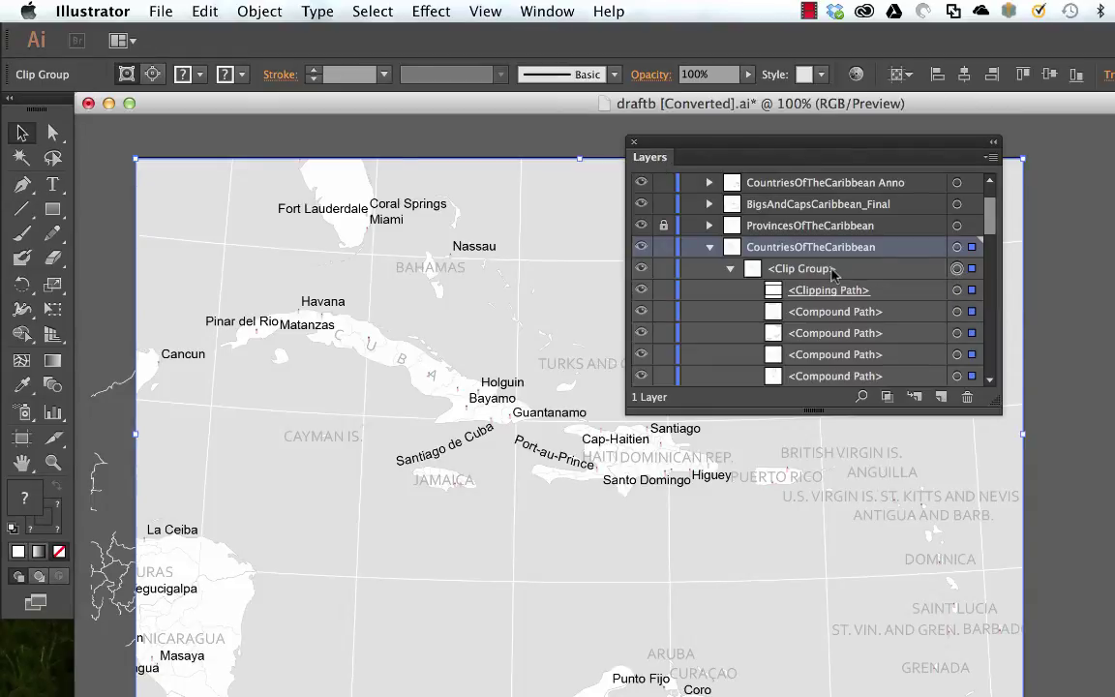
# Step: Delete the clipping path from the clip group in CountriesOfTheCaribbean
pyautogui.click(834, 268)
pyautogui.click(957, 291)
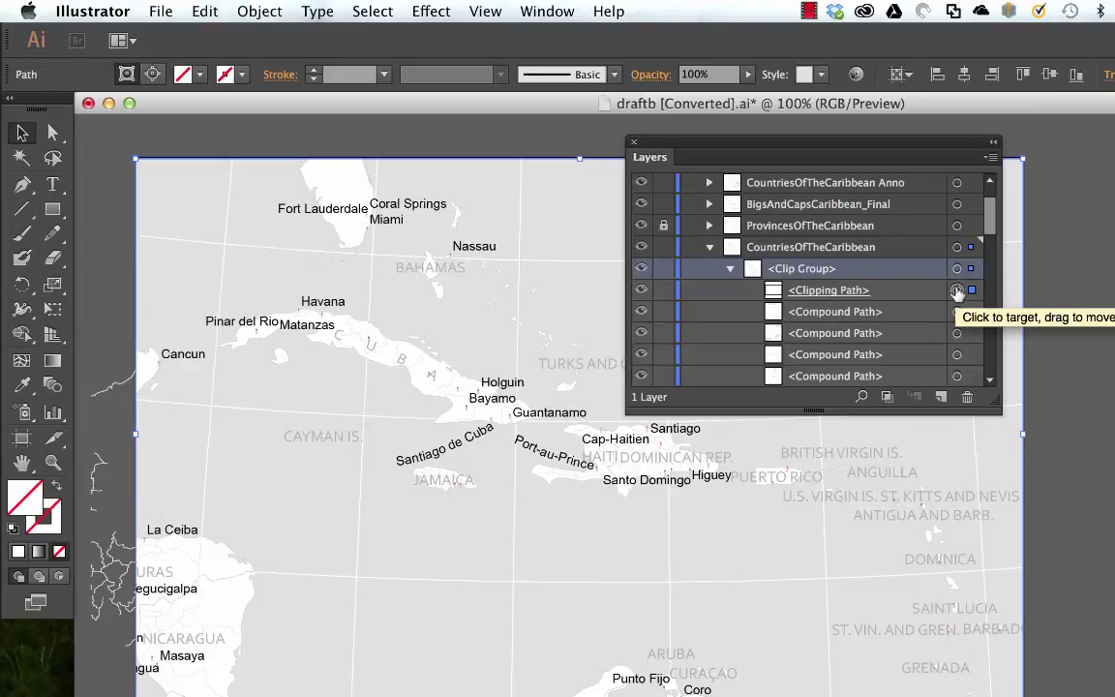
pyautogui.press('Delete')
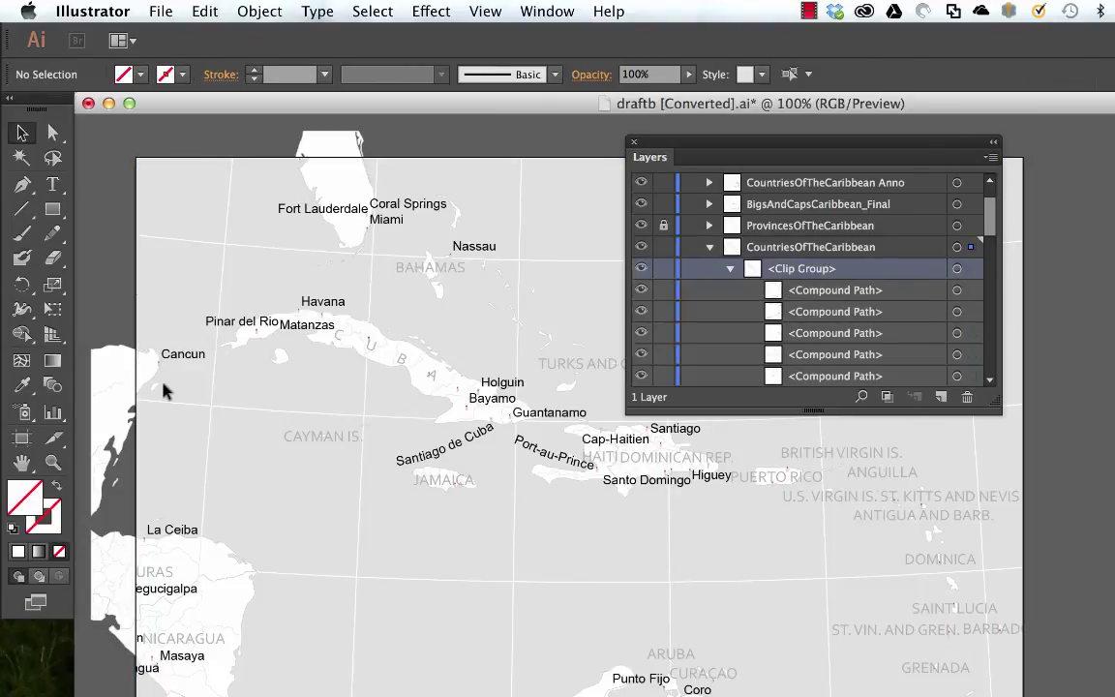
# Step: Ungroup the remaining clip group in CountriesOfTheCaribbean so its compound paths sit directly in the sublayer
pyautogui.moveTo(163, 390); pyautogui.dragTo(189, 386)
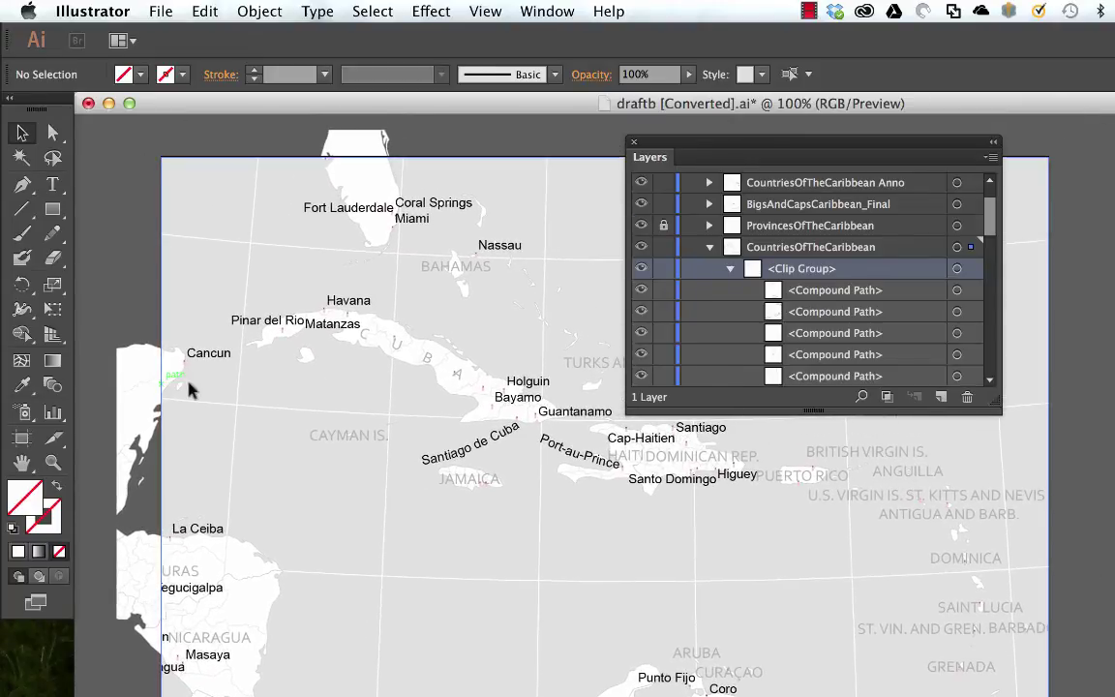
pyautogui.click(957, 268)
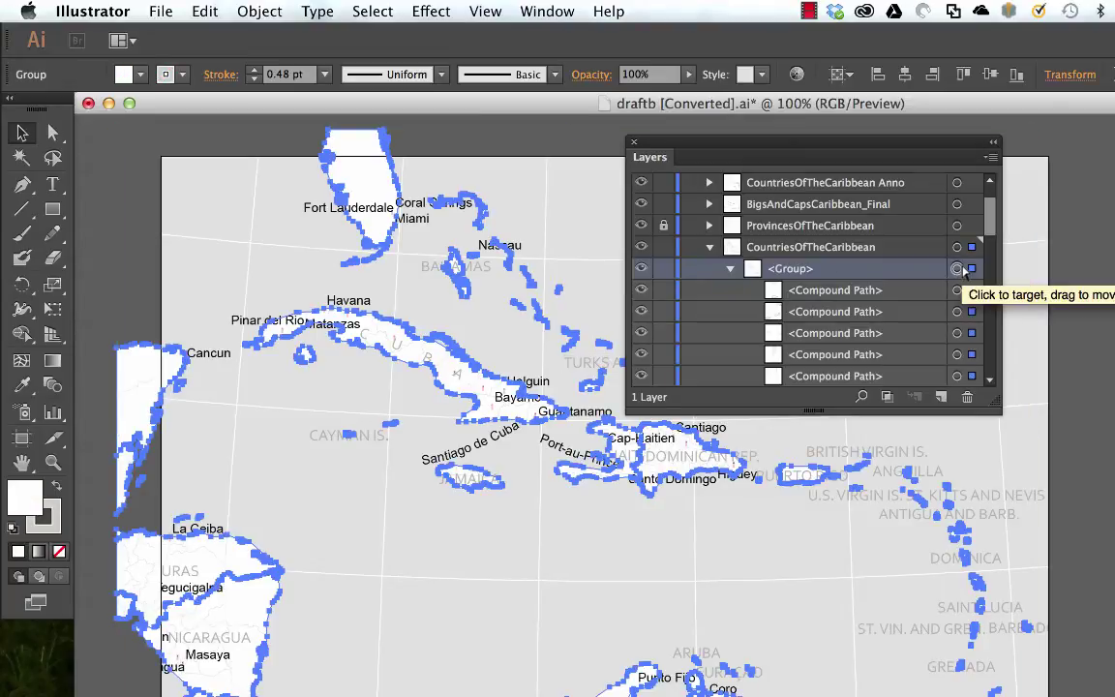
pyautogui.press('super+shift+g')
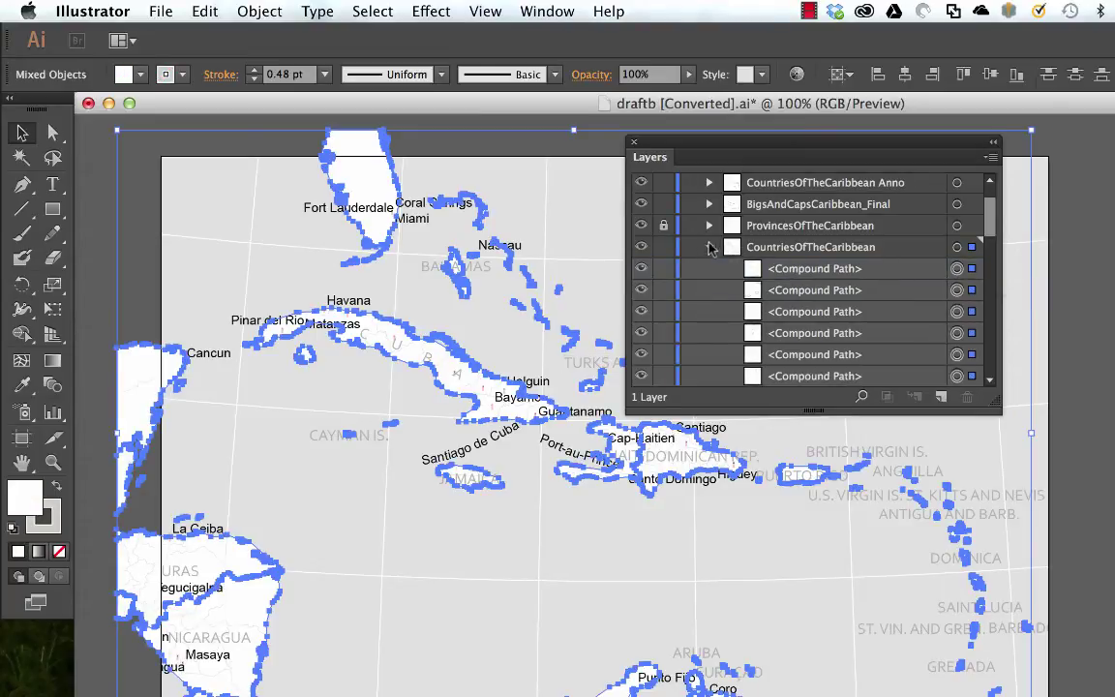
# Step: Select the Florida and Cuba shapes in turn to check that each country can be picked individually
pyautogui.press('super+shift+a')
pyautogui.click(350, 174)
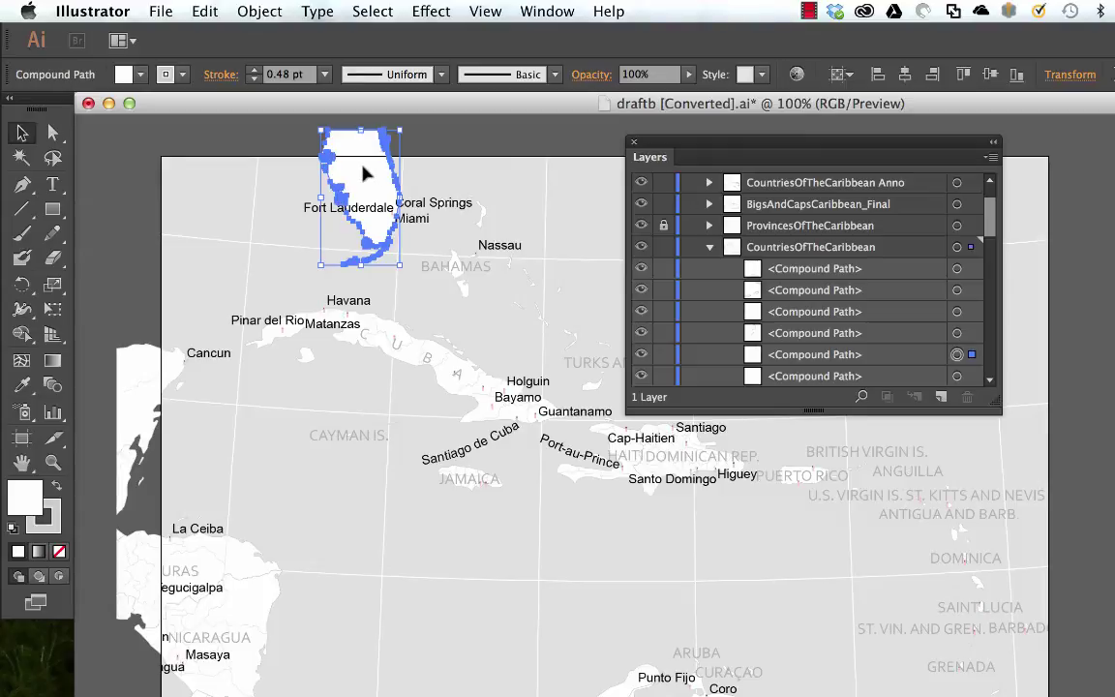
pyautogui.click(398, 317)
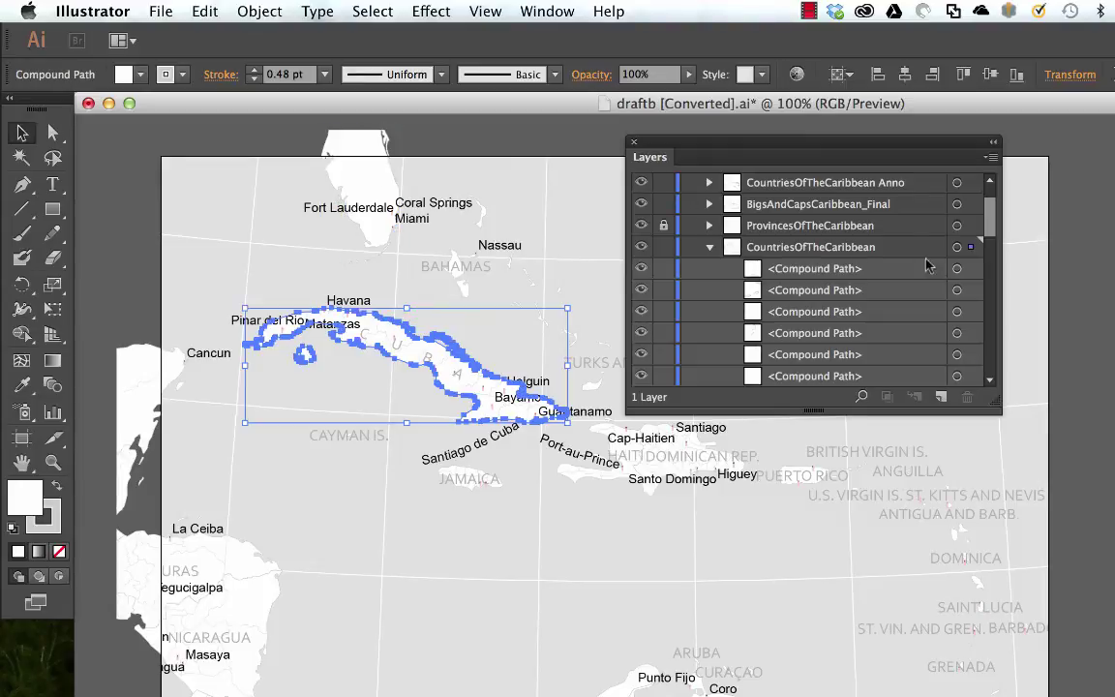
# Step: Collapse and lock the CountriesOfTheCaribbean sublayer, and unlock Graticules 5 Degrees
pyautogui.click(709, 249)
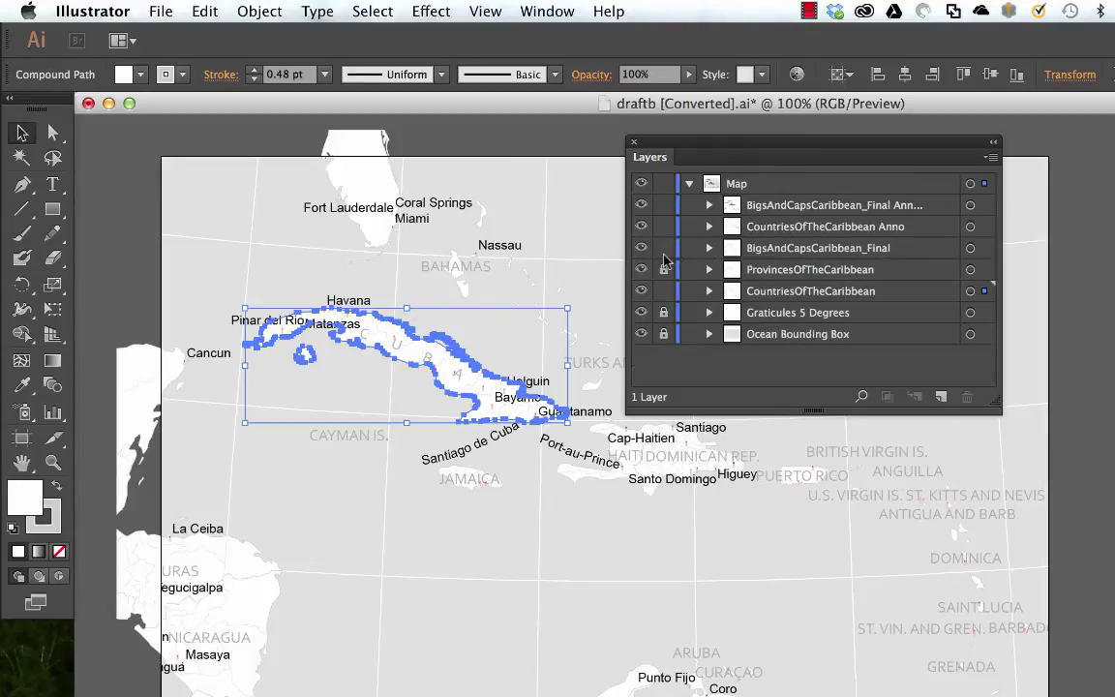
pyautogui.click(662, 290)
pyautogui.click(664, 312)
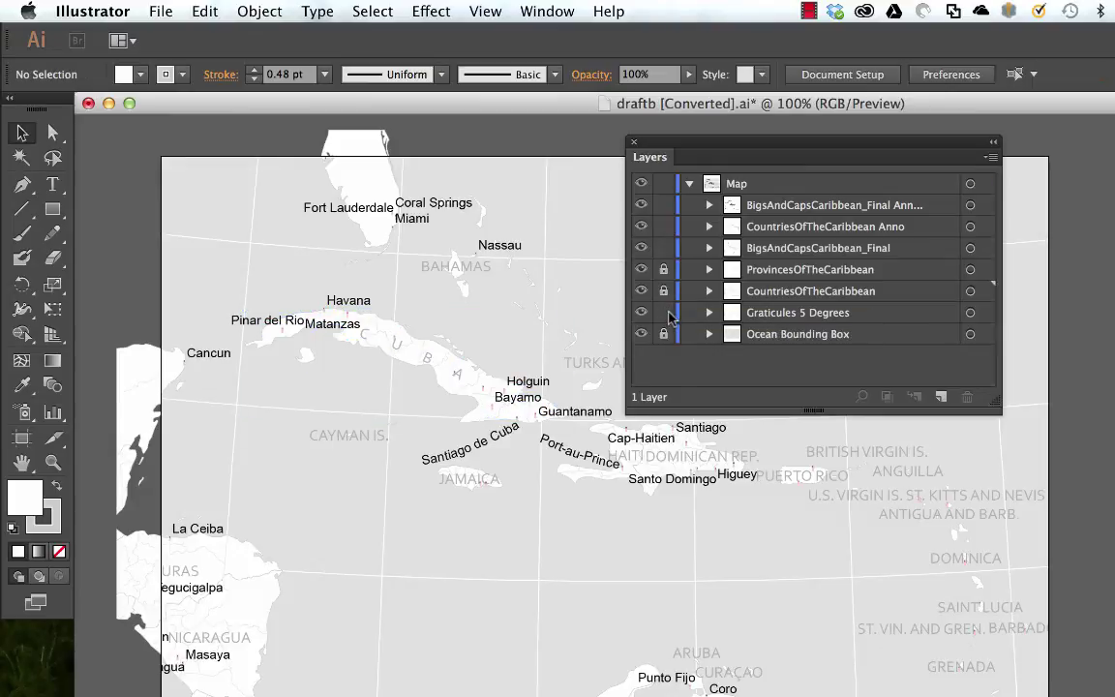
# Step: Target the Graticules 5 Degrees sublayer and expand it and its outer group to reveal the nested group
pyautogui.click(970, 312)
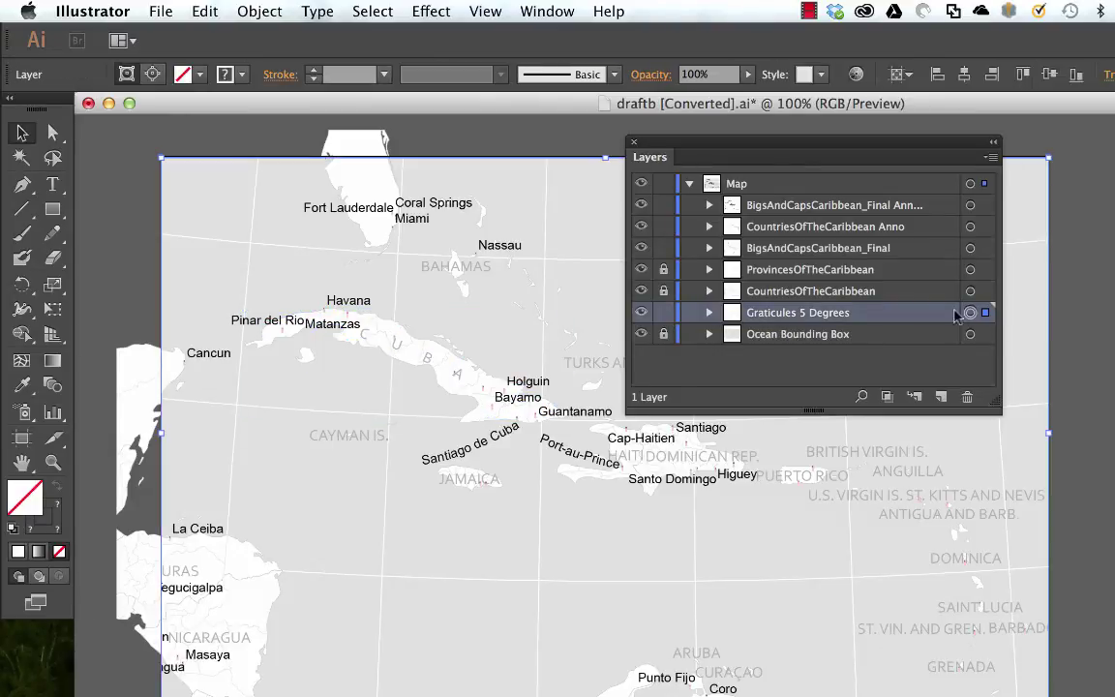
pyautogui.click(709, 313)
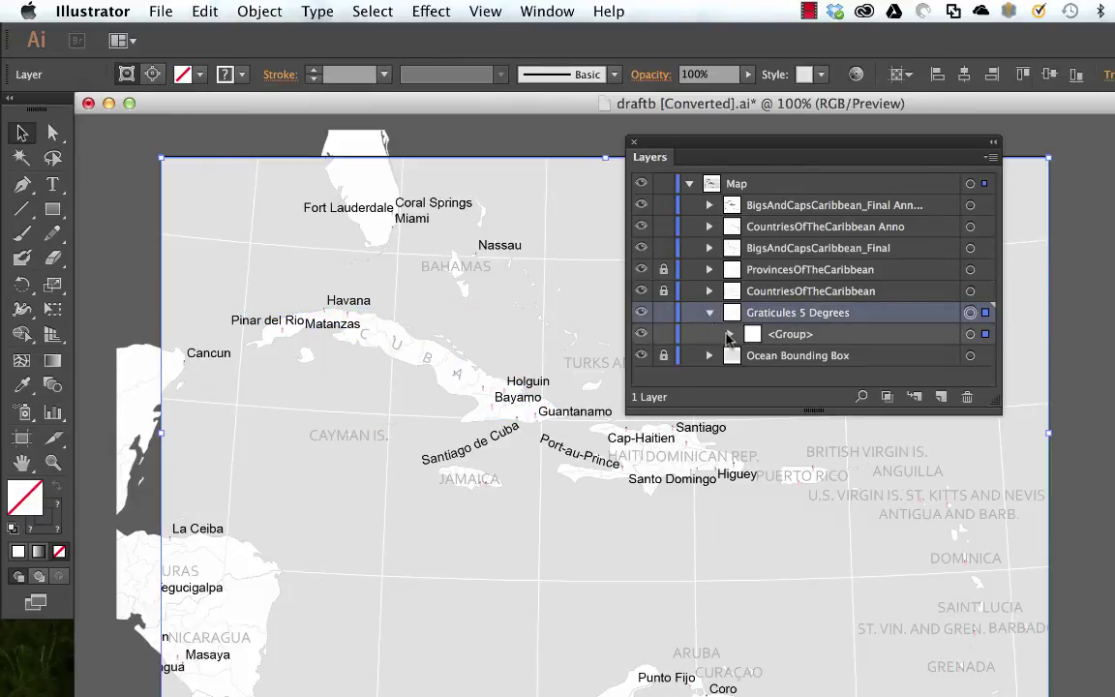
pyautogui.click(729, 334)
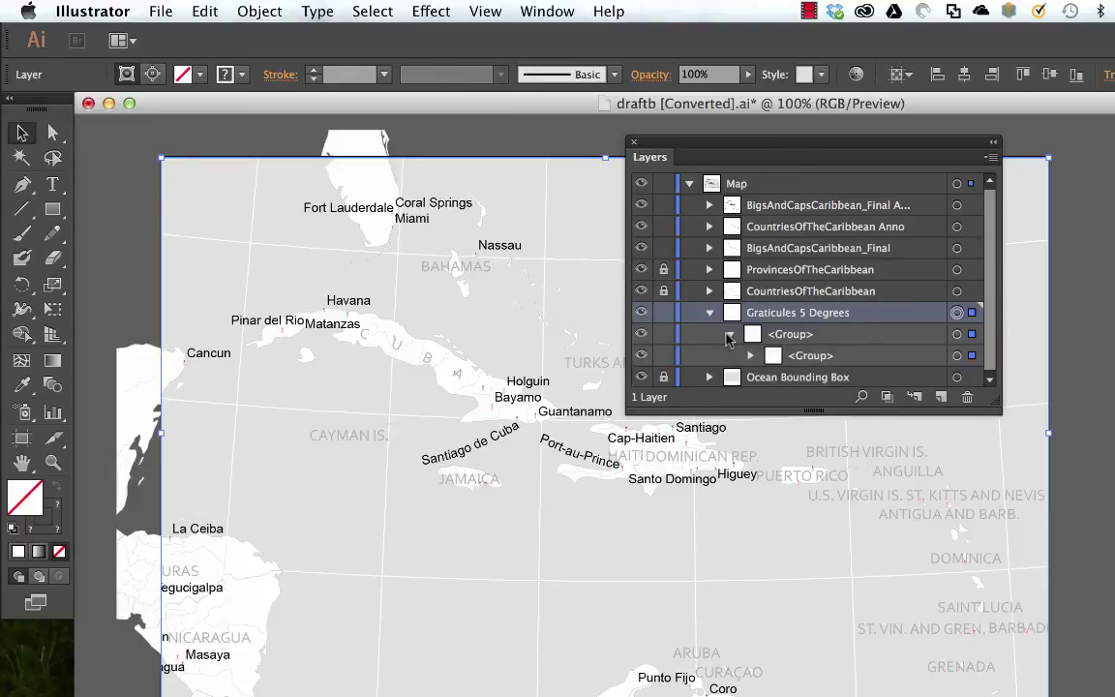
# Step: Ungroup the nested groups in Graticules 5 Degrees until only the clip group remains
pyautogui.click(956, 334)
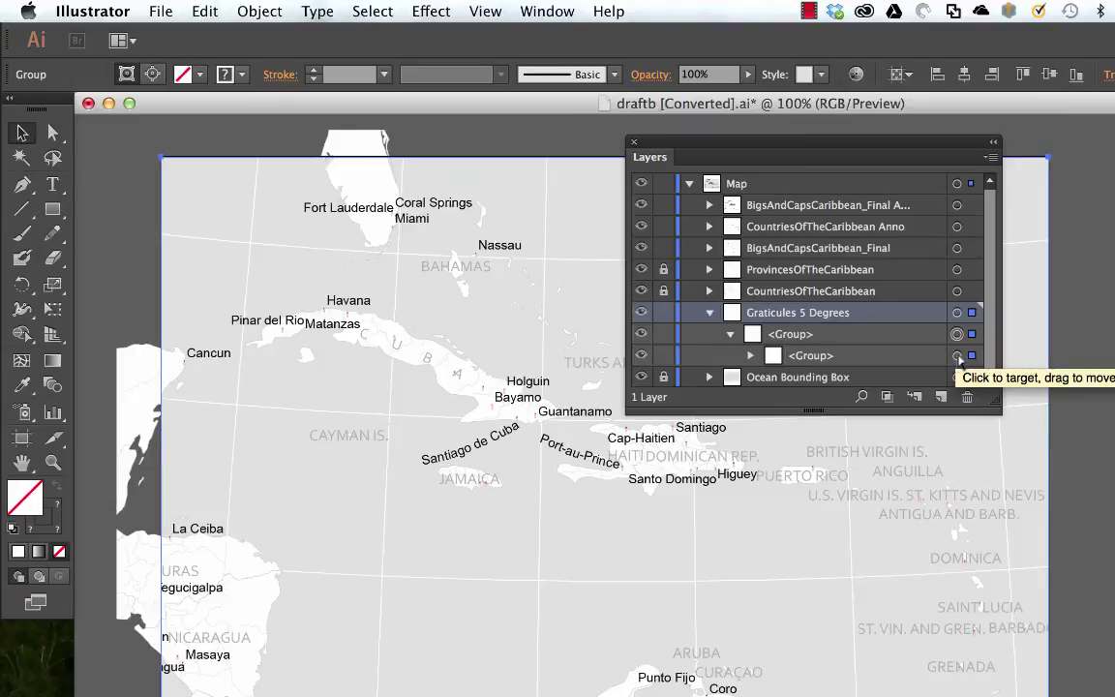
pyautogui.click(957, 356)
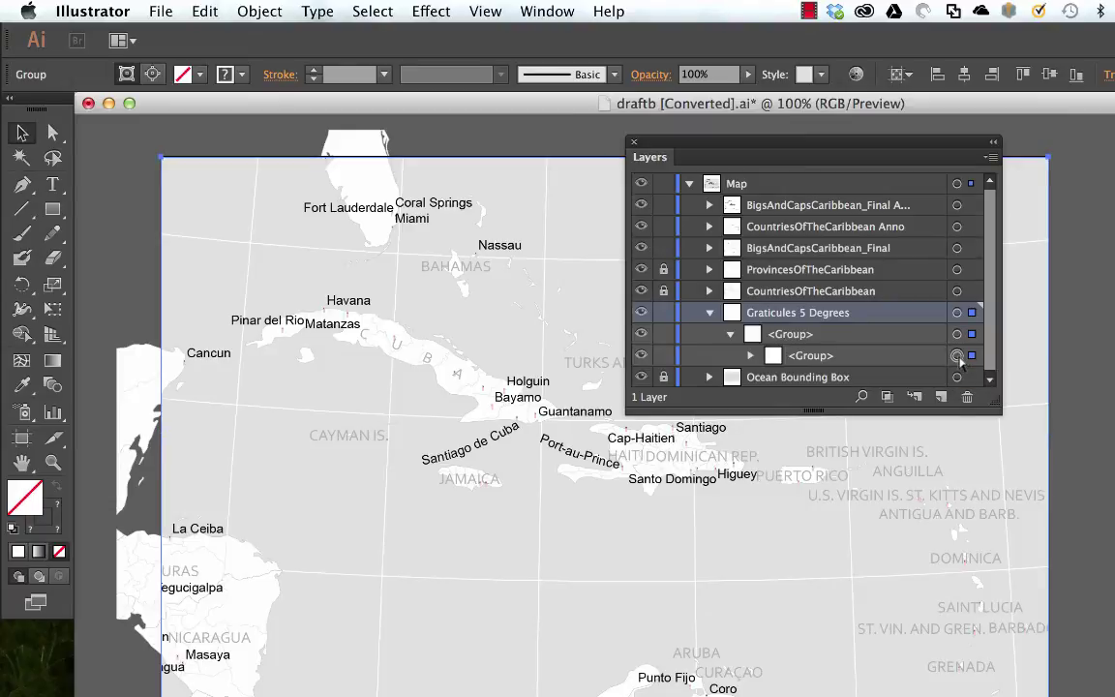
pyautogui.press('super+shift+g')
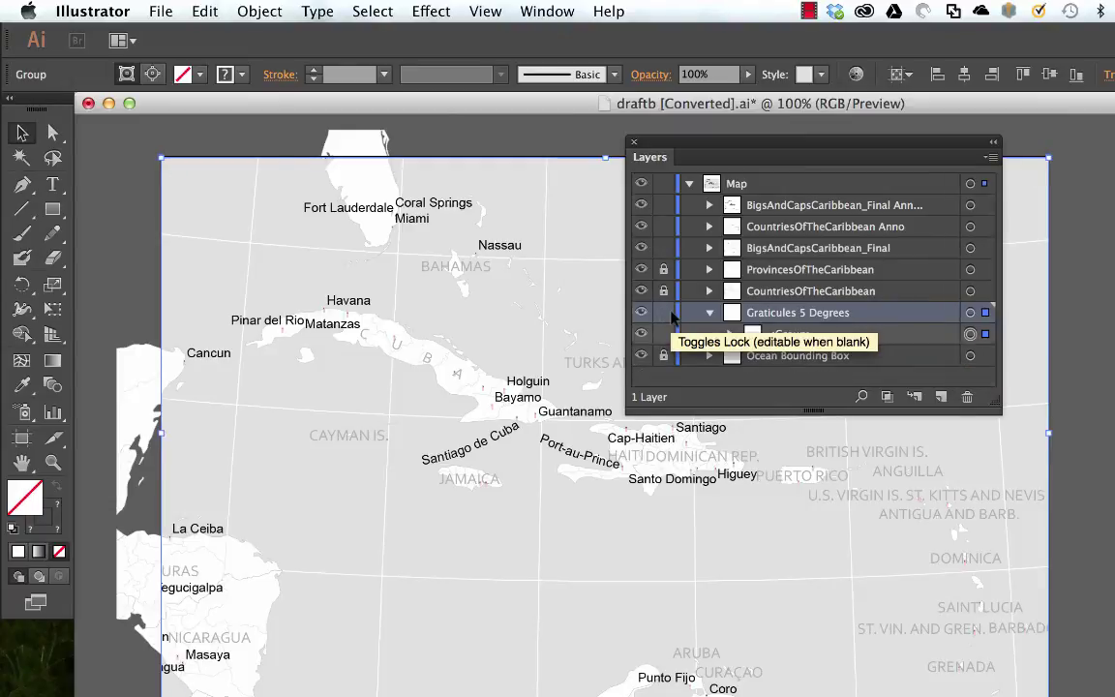
pyautogui.press('super+shift+a')
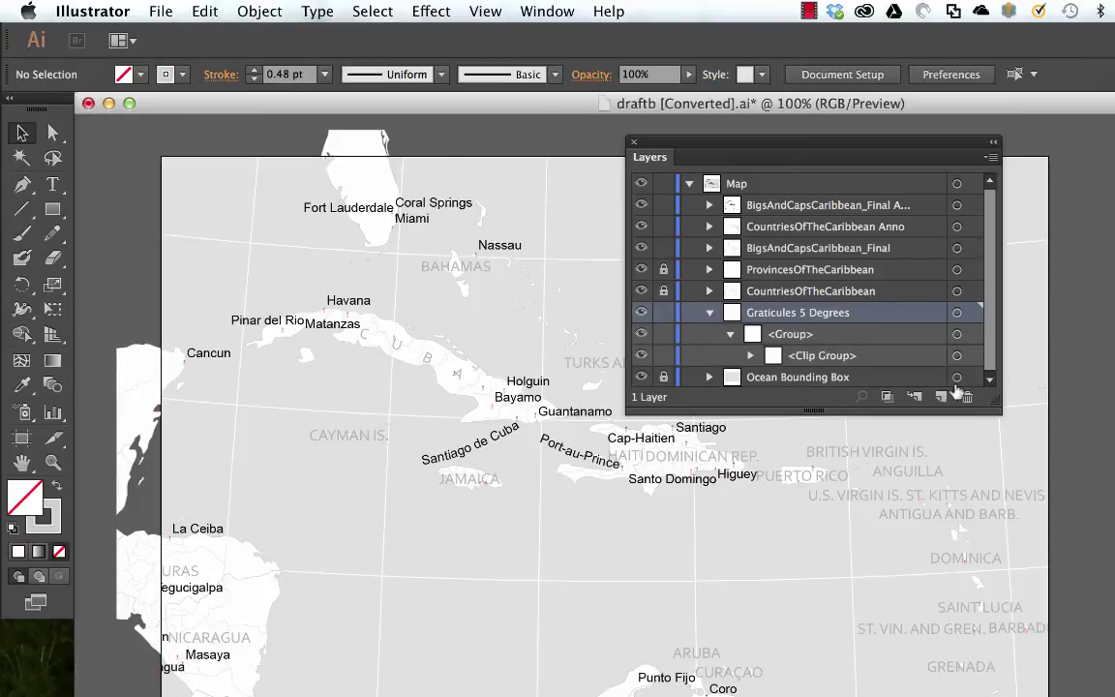
pyautogui.click(960, 335)
pyautogui.press('super+shift+g')
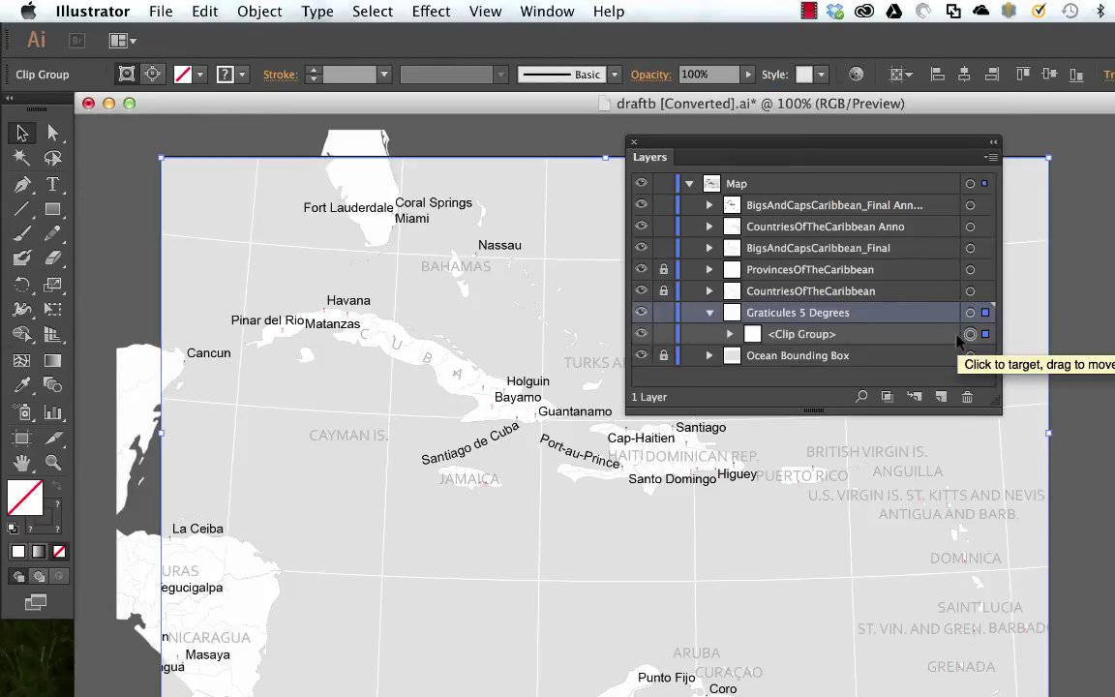
# Step: Expand the clip group in Graticules 5 Degrees and delete its clipping path
pyautogui.click(730, 333)
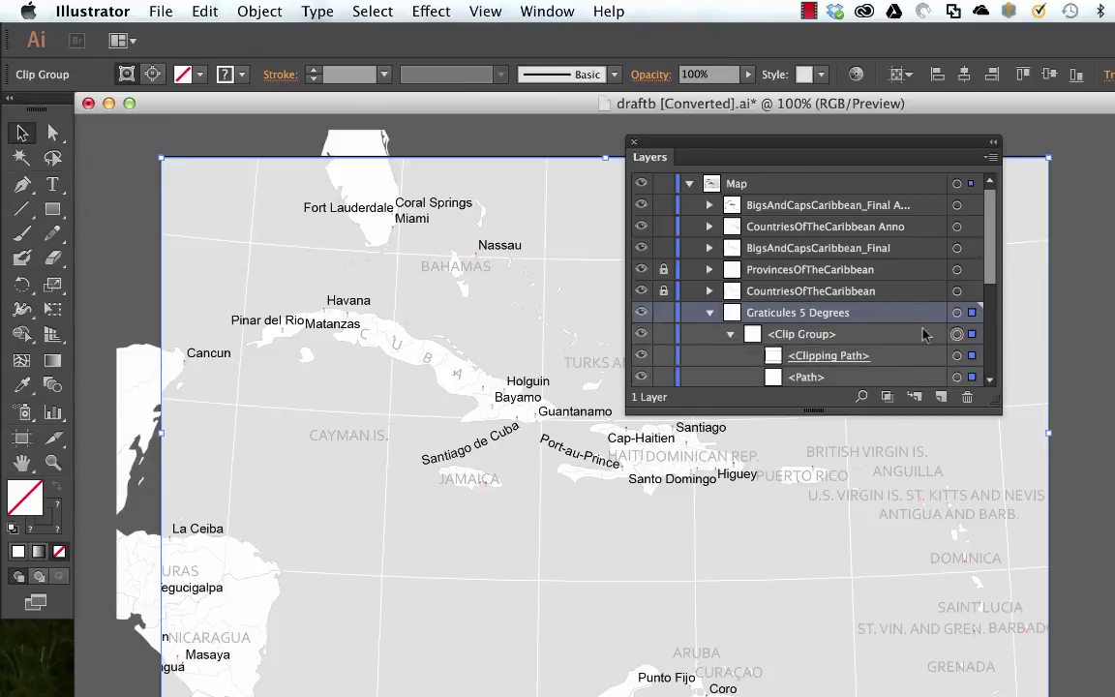
pyautogui.click(956, 356)
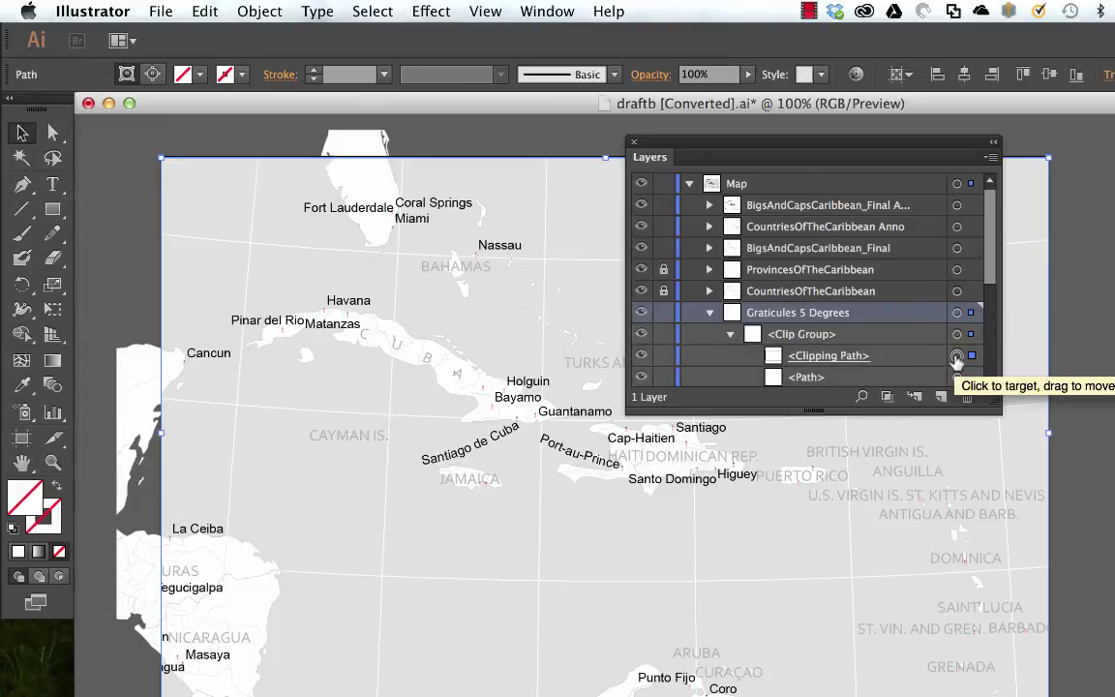
pyautogui.press('alt+super+7')
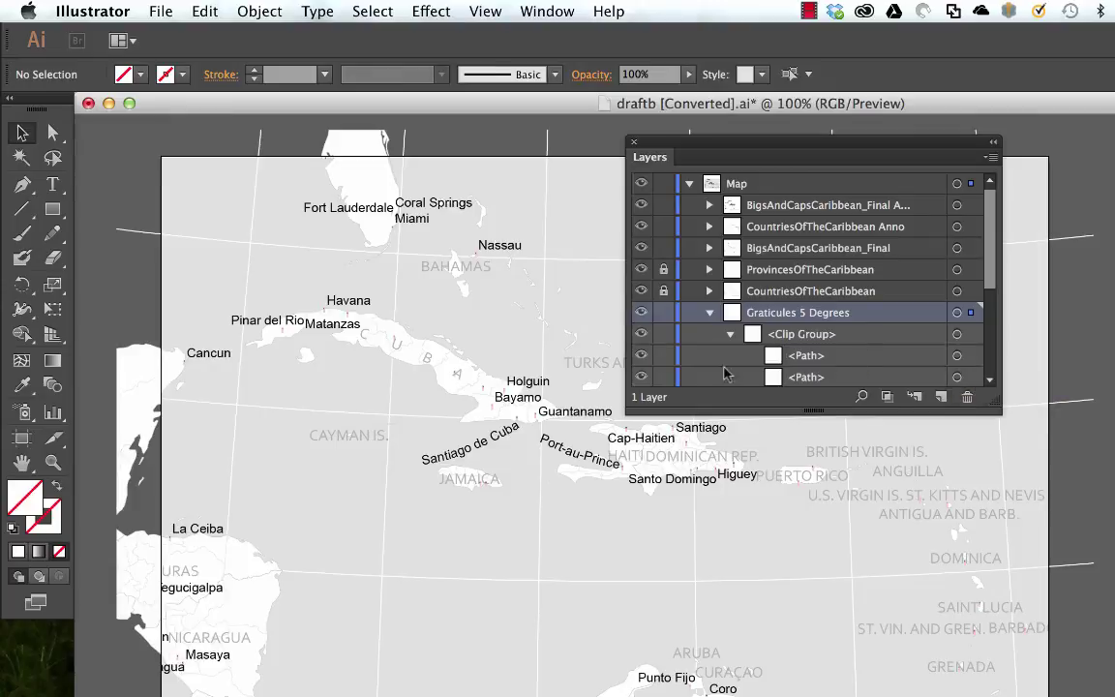
# Step: Ungroup the remaining clip group in Graticules 5 Degrees, and collapse and lock the sublayer
pyautogui.click(956, 335)
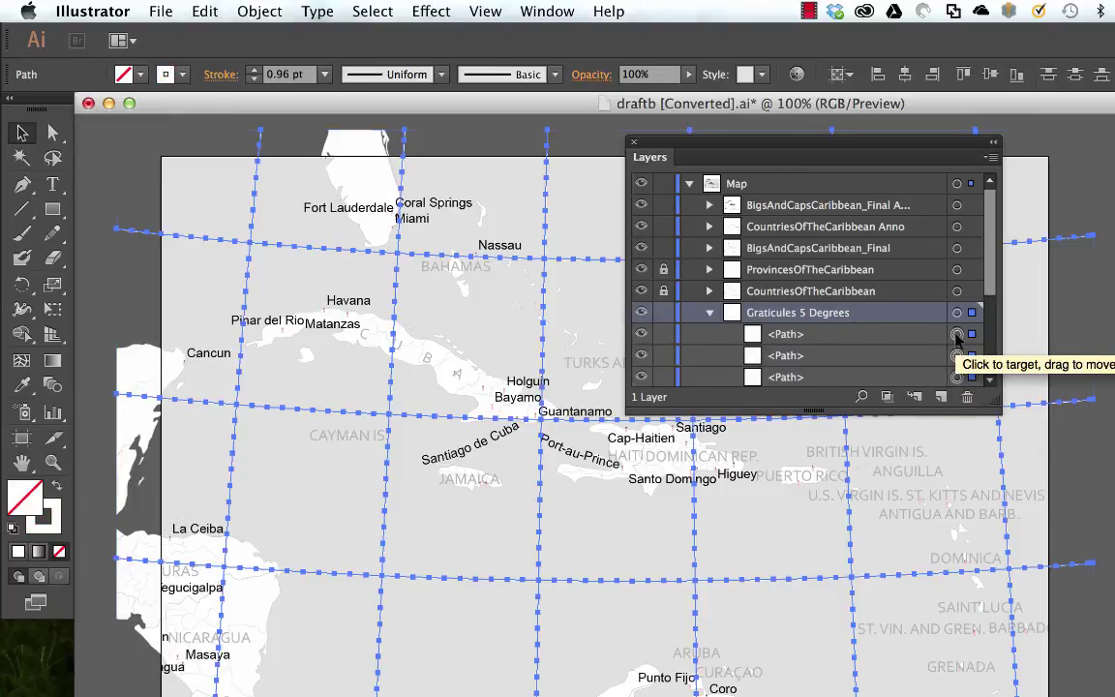
pyautogui.press('shift+super+g')
pyautogui.click(709, 314)
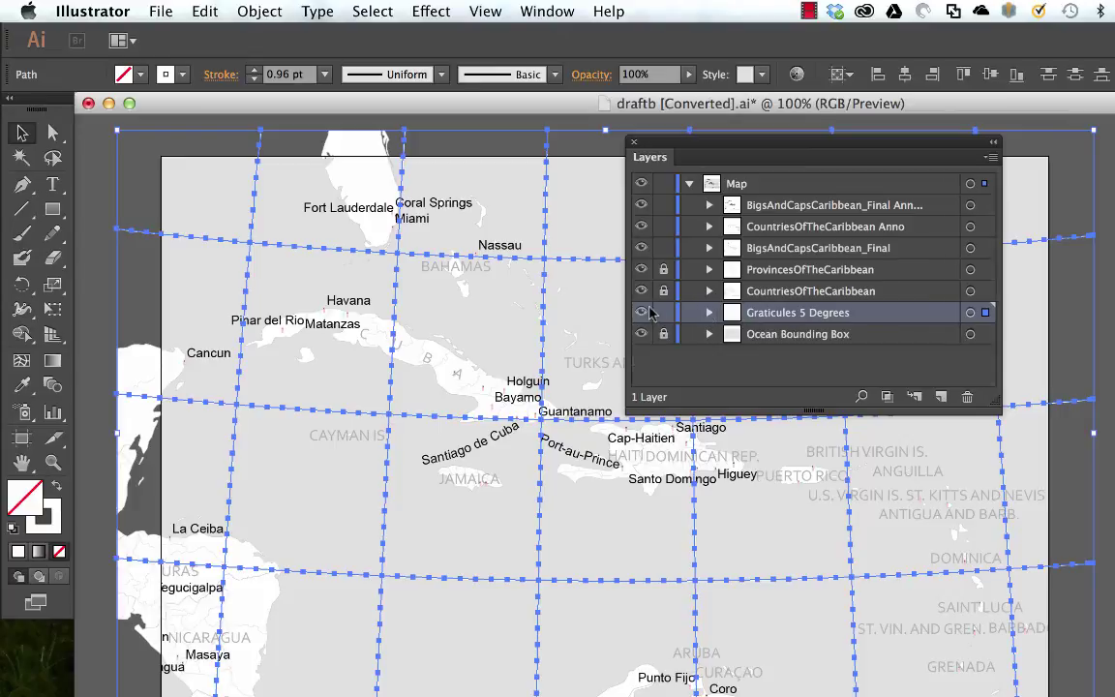
pyautogui.click(663, 313)
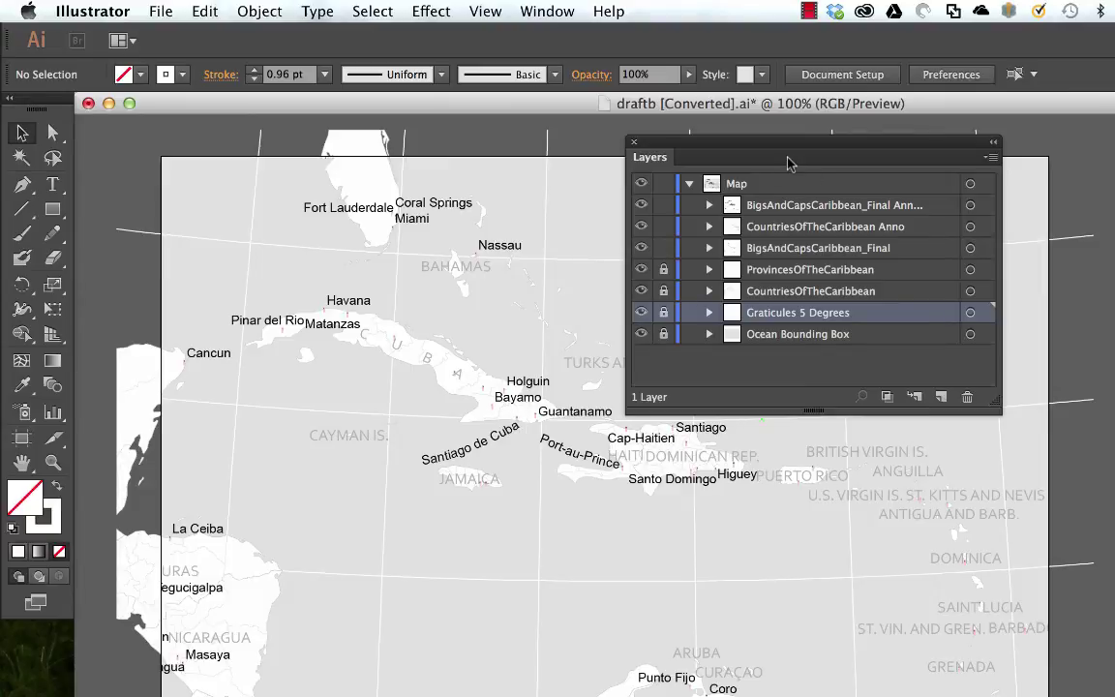
# Step: Draw a rounded rectangle directly in the Map layer, spanning the map just inside the artboard's edges
pyautogui.moveTo(788, 163); pyautogui.dragTo(1113, 255)
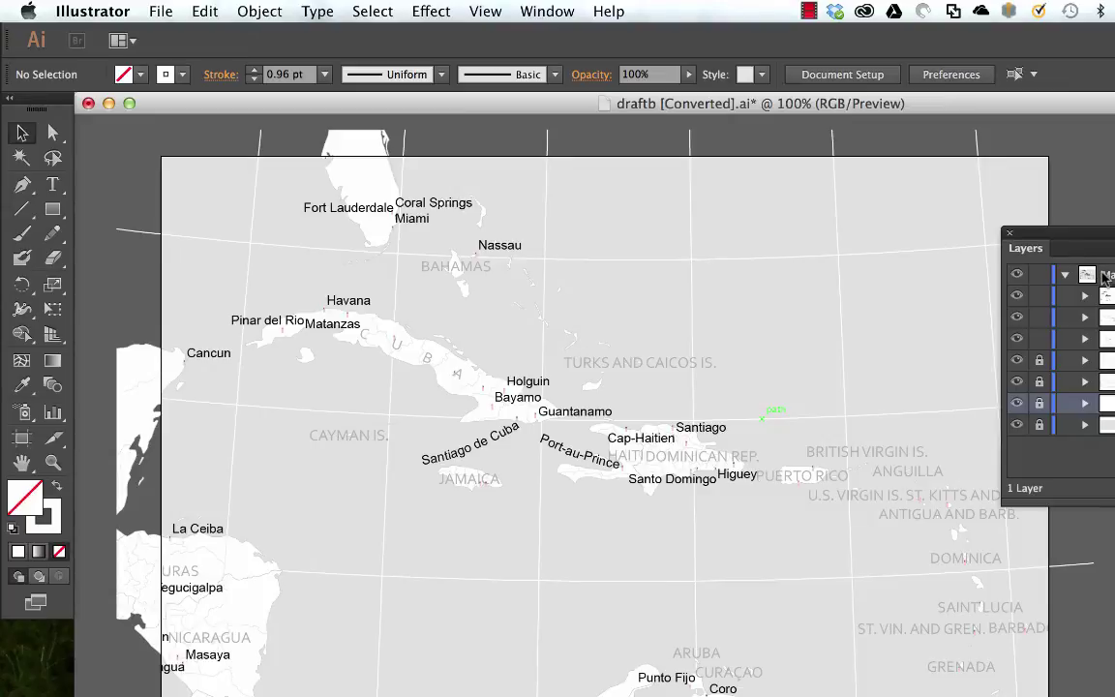
pyautogui.click(1104, 277)
pyautogui.moveTo(1113, 247); pyautogui.dragTo(833, 154)
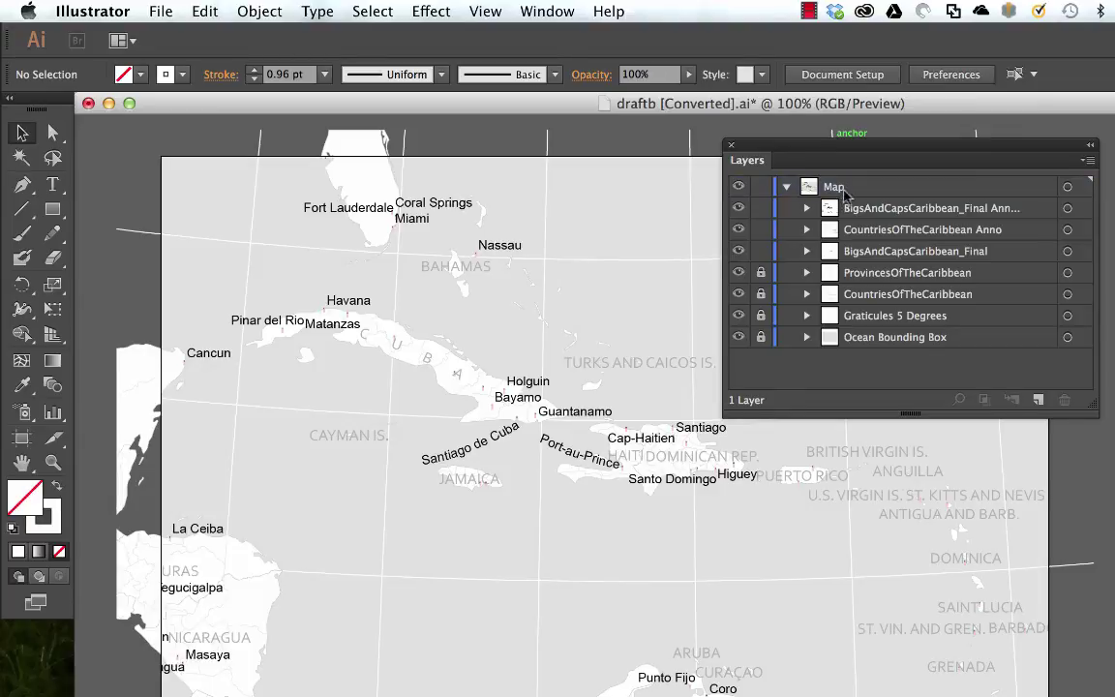
pyautogui.click(844, 187)
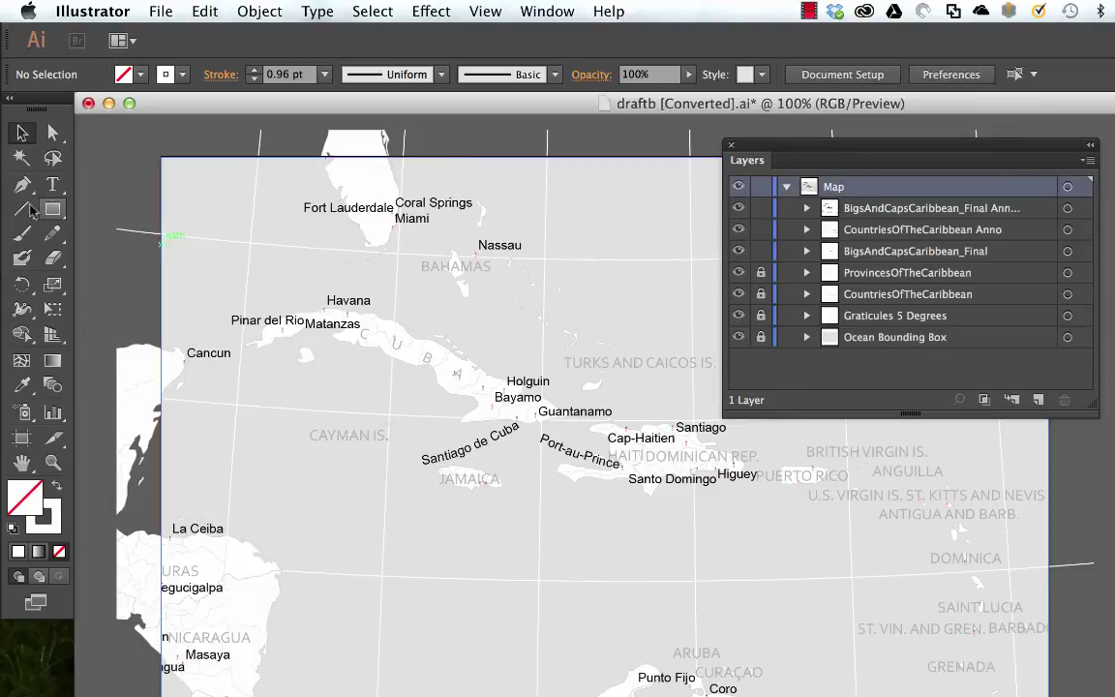
pyautogui.moveTo(52, 209); pyautogui.dragTo(107, 209)
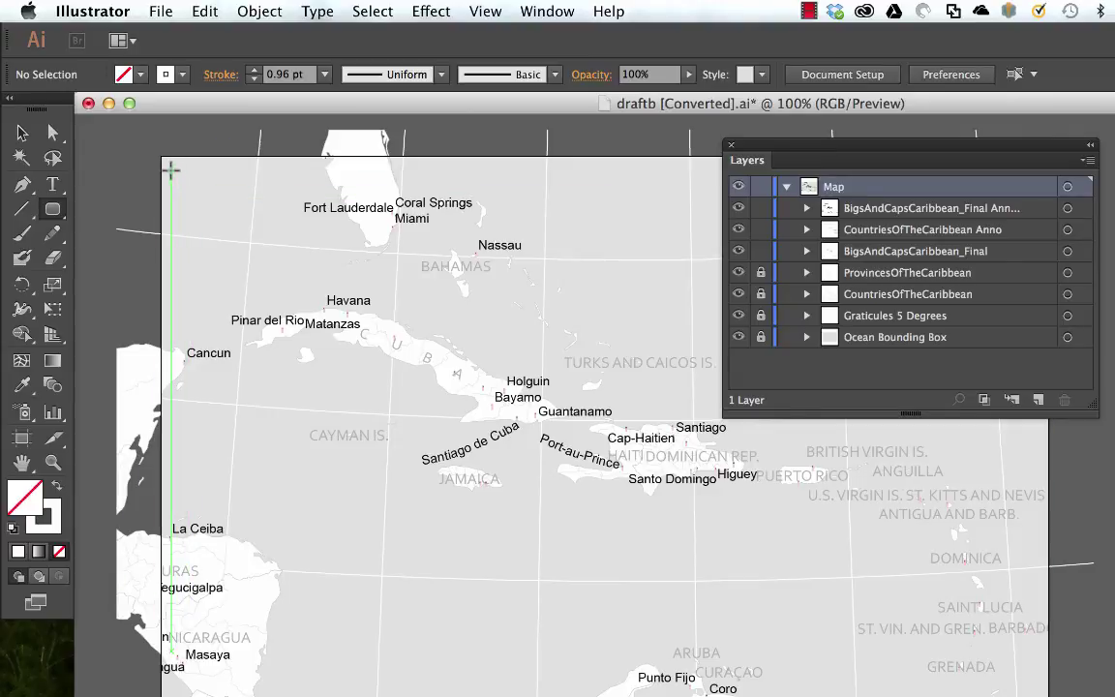
pyautogui.moveTo(171, 170); pyautogui.dragTo(1026, 692)
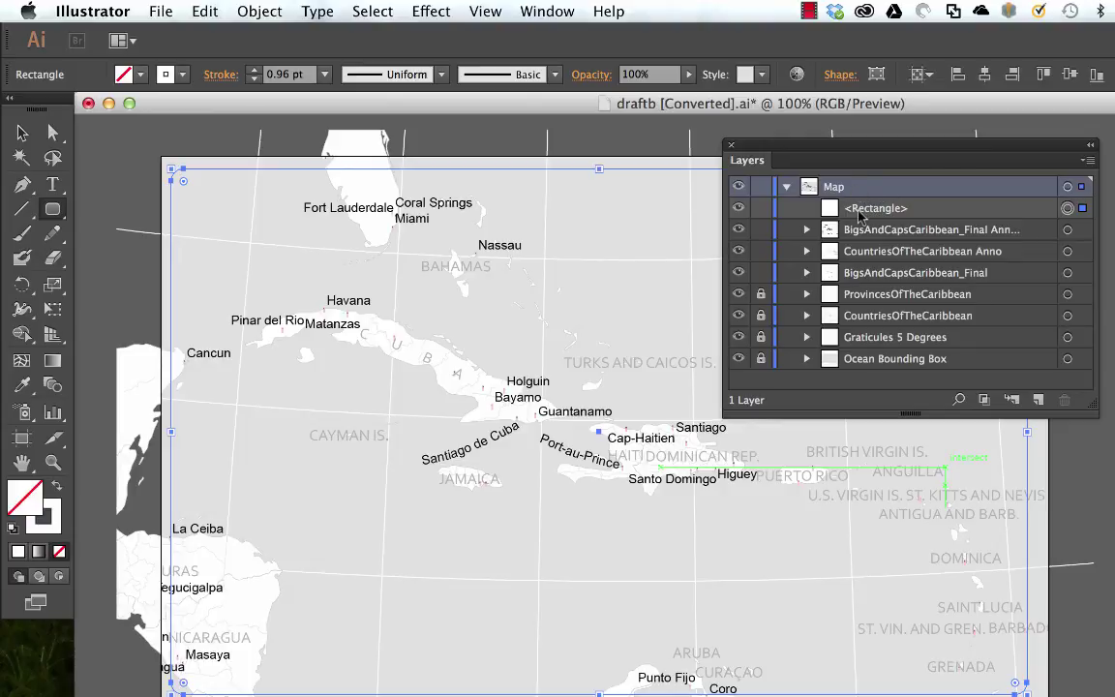
# Step: Fill the rounded rectangle with white and make it the clipping mask for the whole Map layer
pyautogui.click(140, 75)
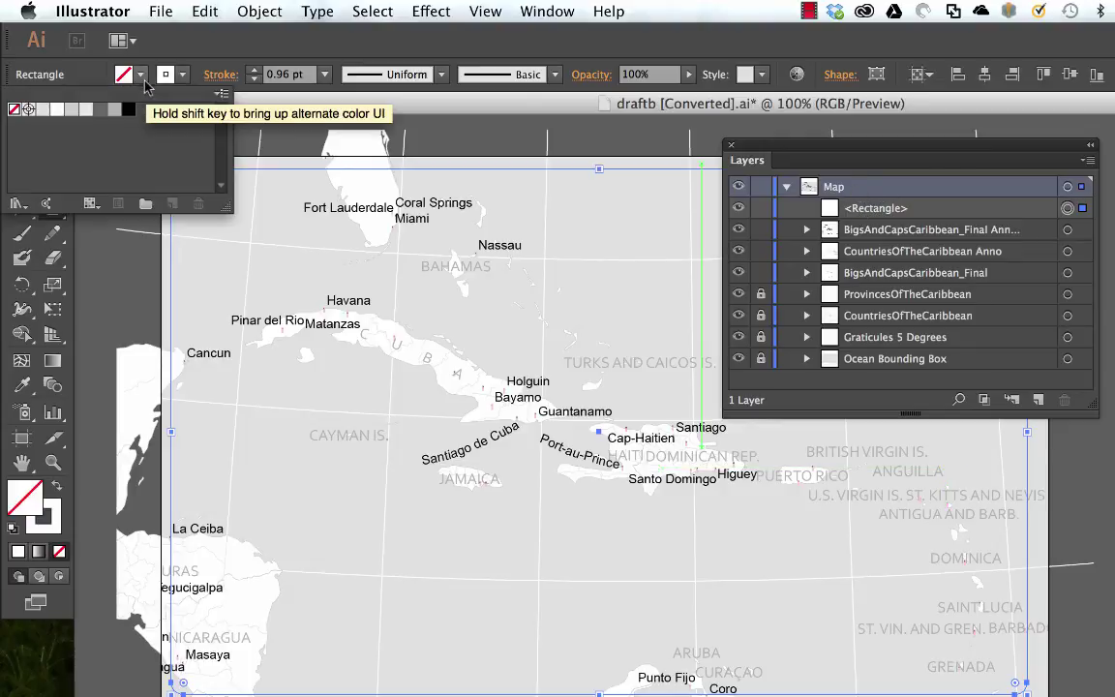
pyautogui.click(59, 114)
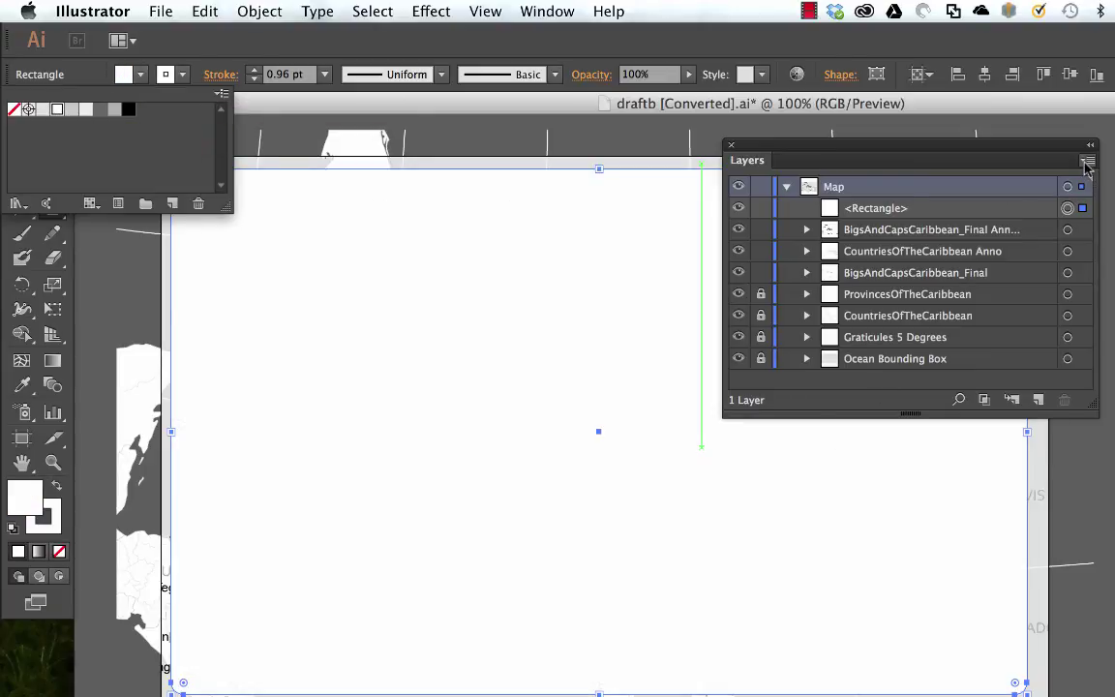
pyautogui.click(1086, 165)
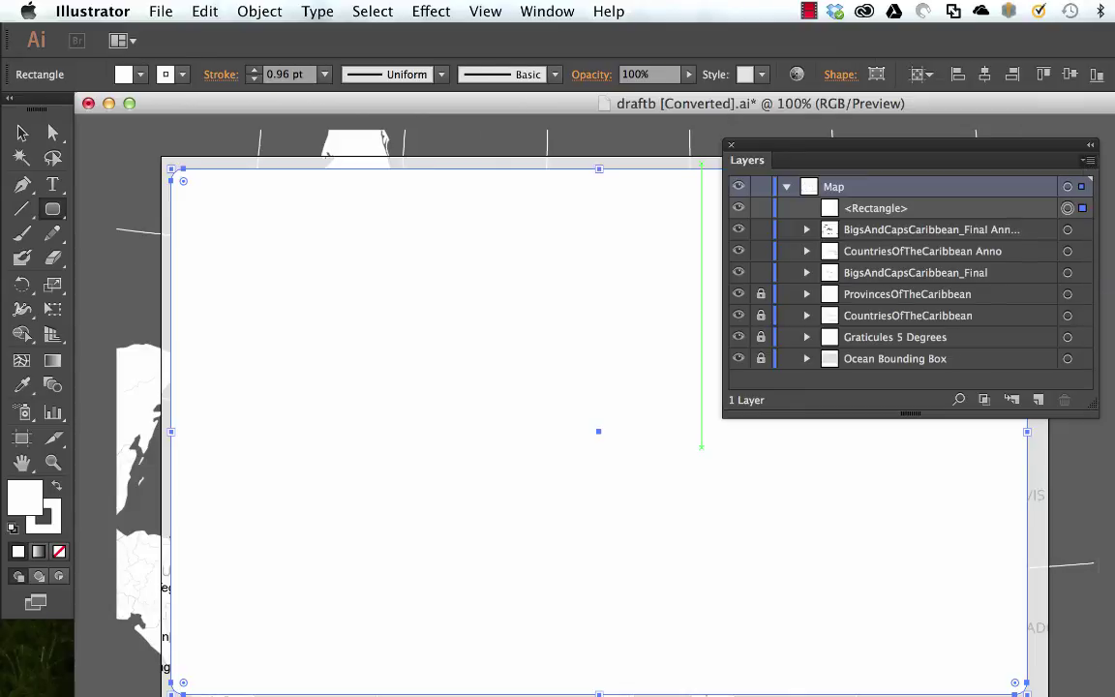
pyautogui.press('super+7')
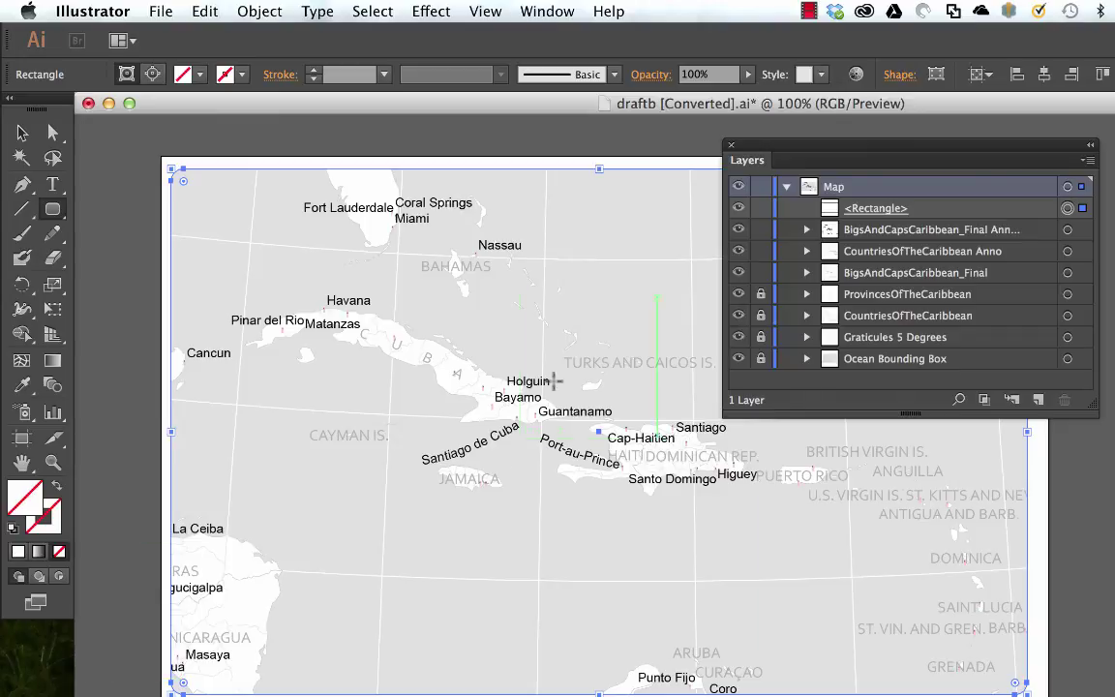
# Step: Lock the clipping rectangle in the Map layer, and unlock the CountriesOfTheCaribbean sublayer
pyautogui.click(760, 208)
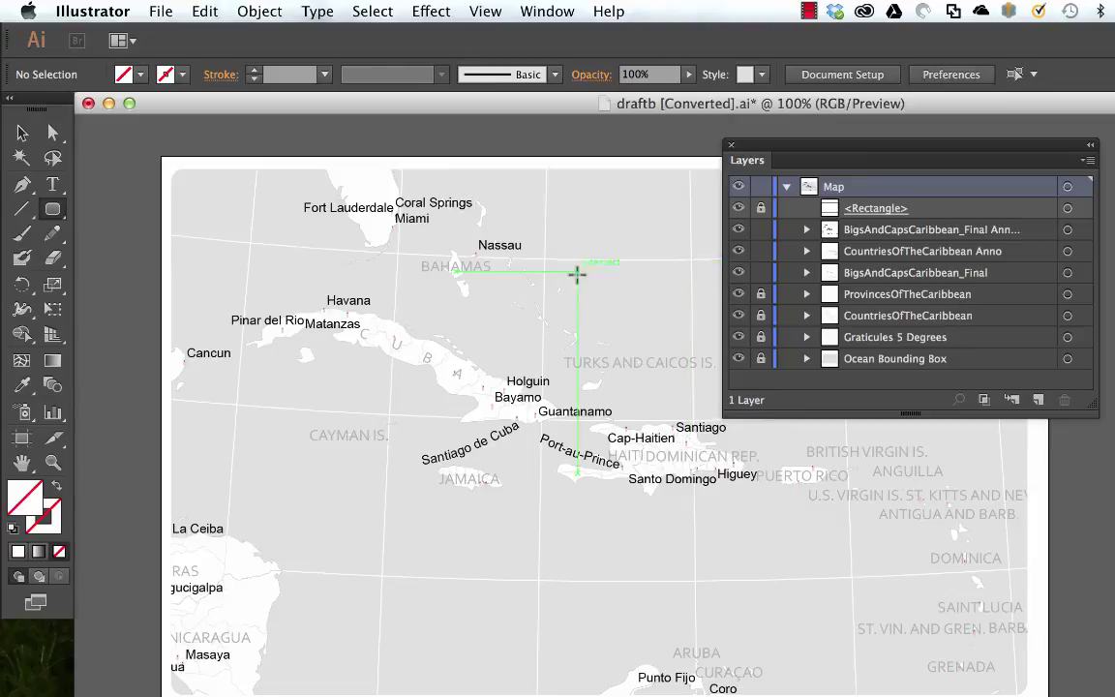
pyautogui.click(23, 133)
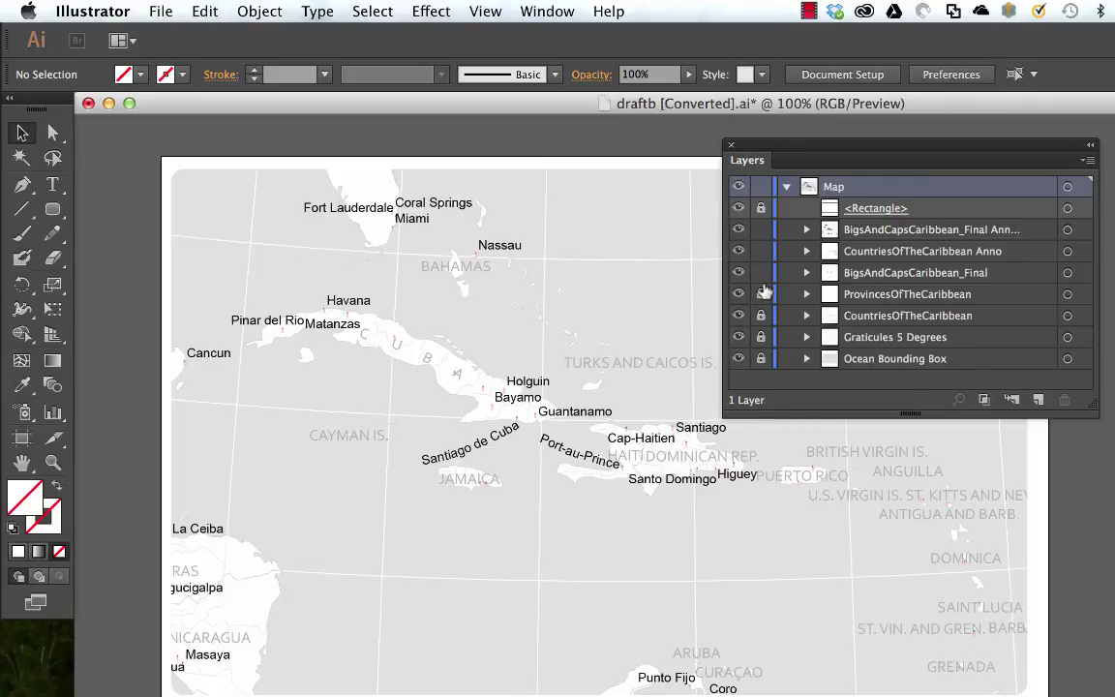
pyautogui.click(761, 316)
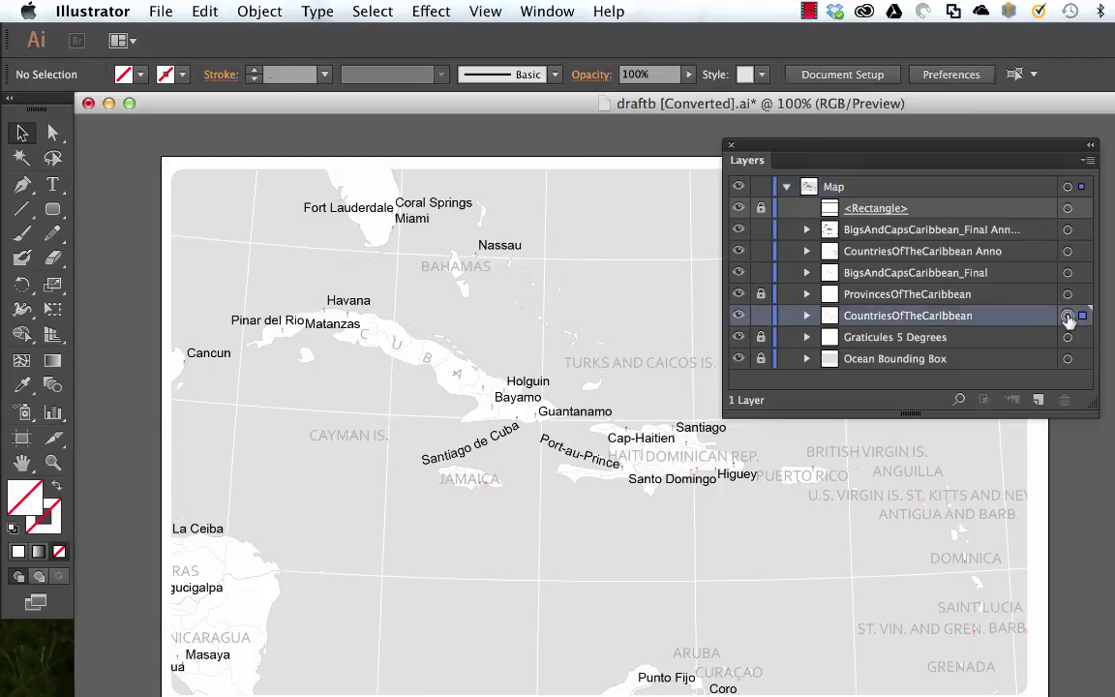